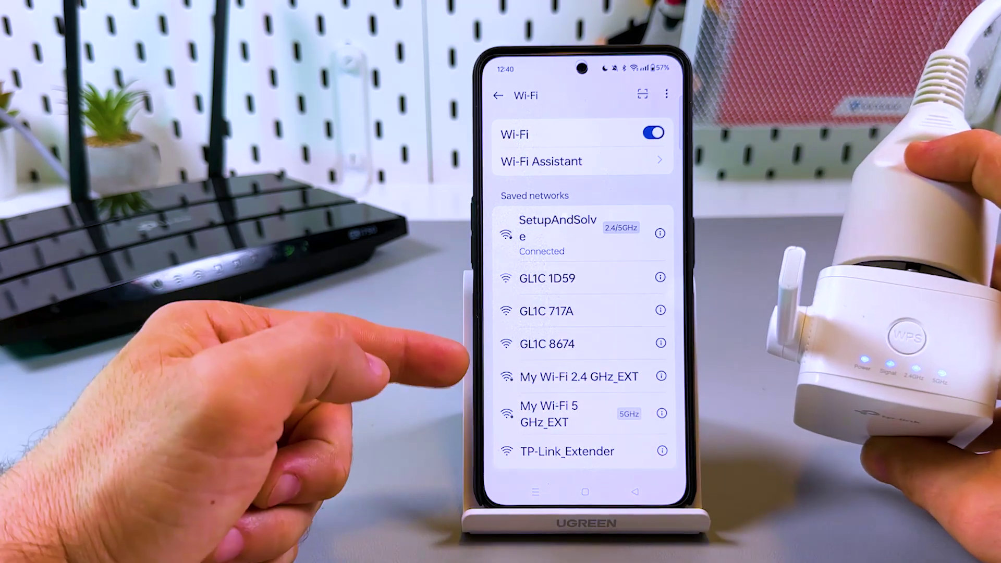
# Step: Connect the phone to the saved My Wi-Fi 5 GHz_EXT network
pyautogui.click(561, 412)
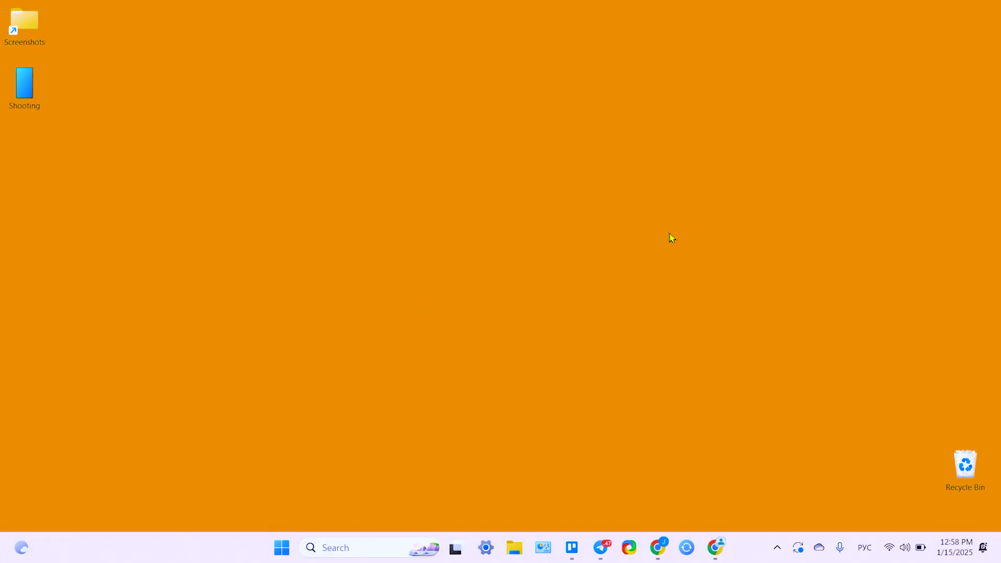
# Step: Start connecting the PC to the open TP-Link_Extender Wi-Fi network and bring Chrome forward
pyautogui.click(890, 552)
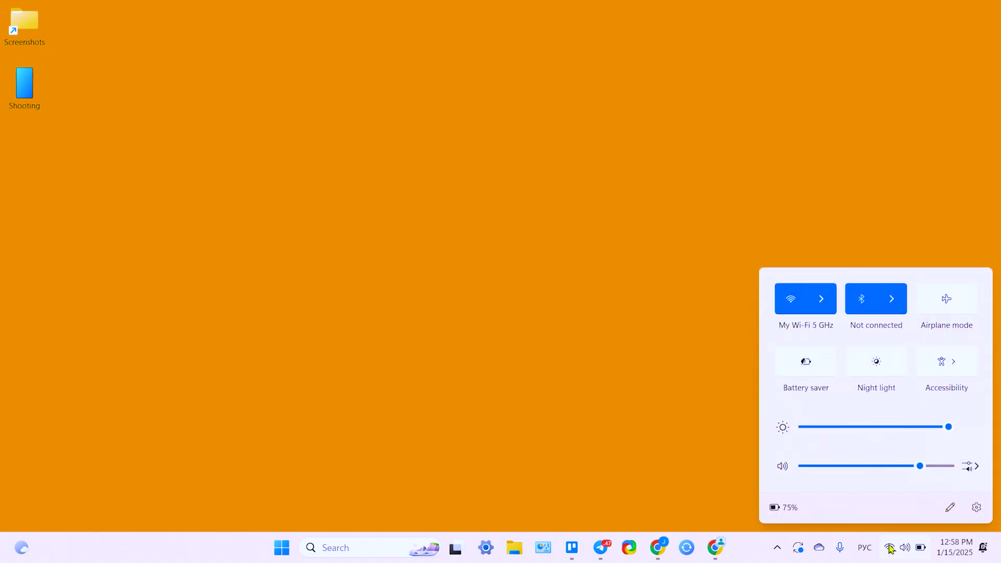
pyautogui.click(824, 305)
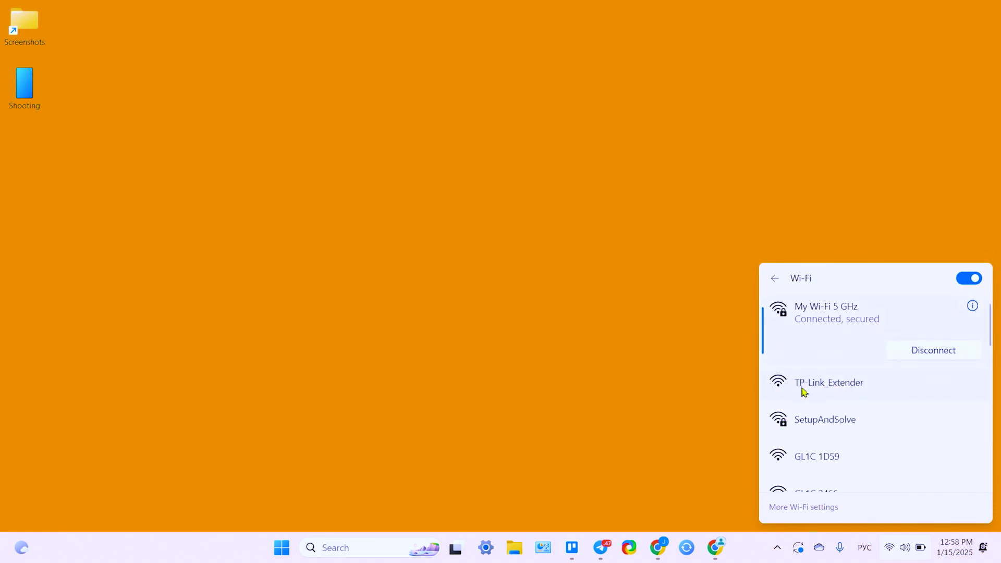
pyautogui.click(830, 392)
pyautogui.click(937, 438)
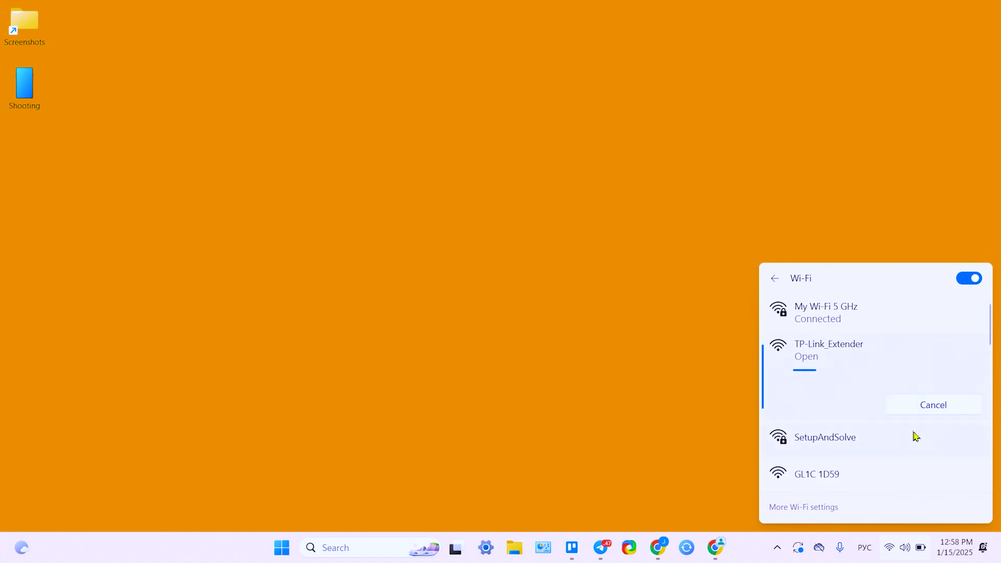
pyautogui.click(719, 546)
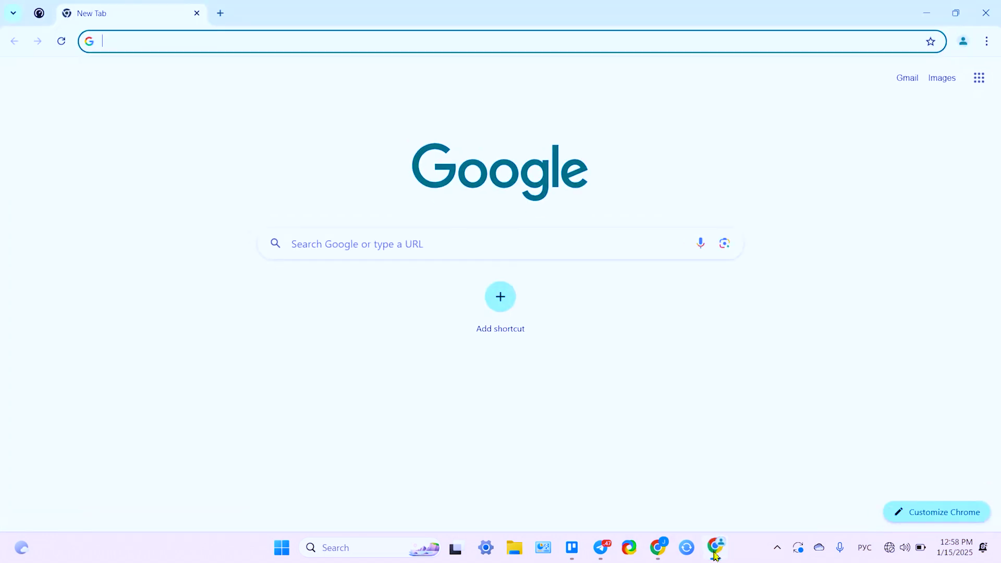
# Step: Load the extender's setup page at 192.168.0.254 in Chrome
pyautogui.click(193, 41)
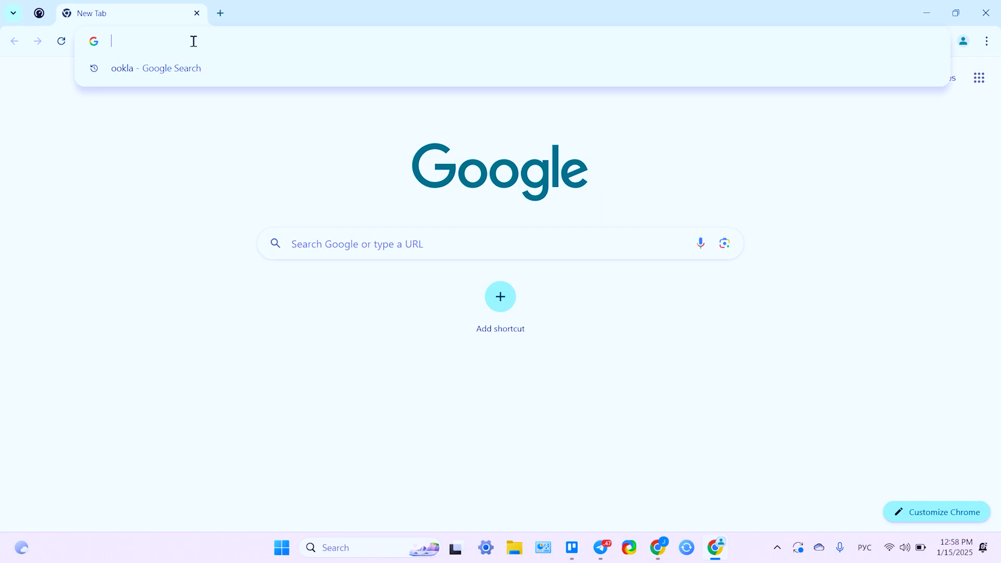
pyautogui.write('192.168.0.254')
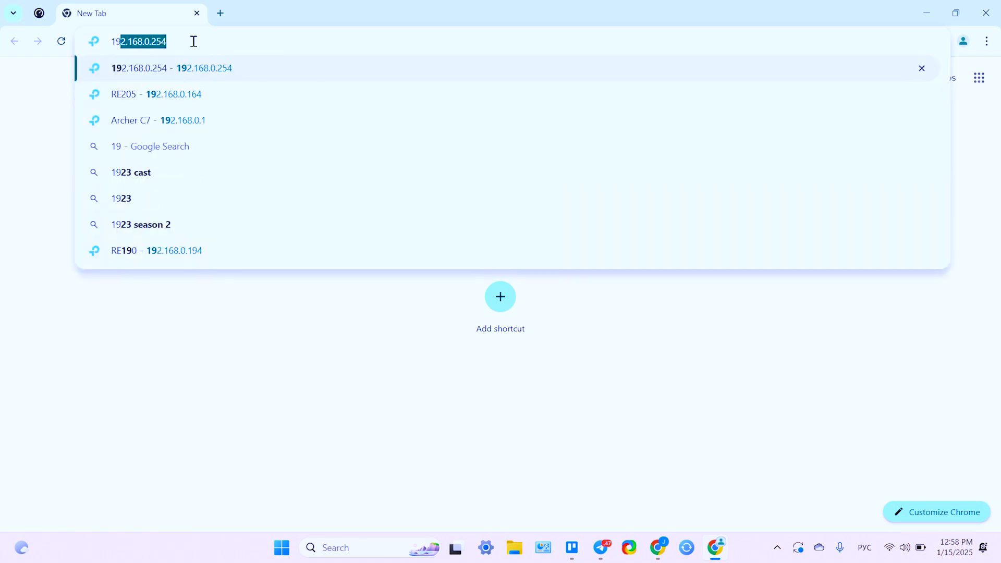
pyautogui.press('Right')
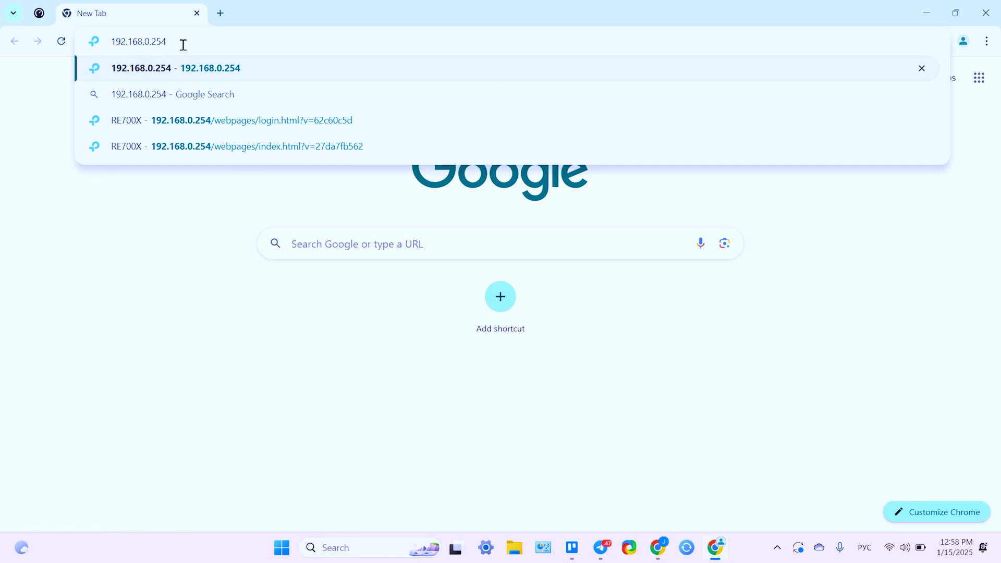
pyautogui.press('Return')
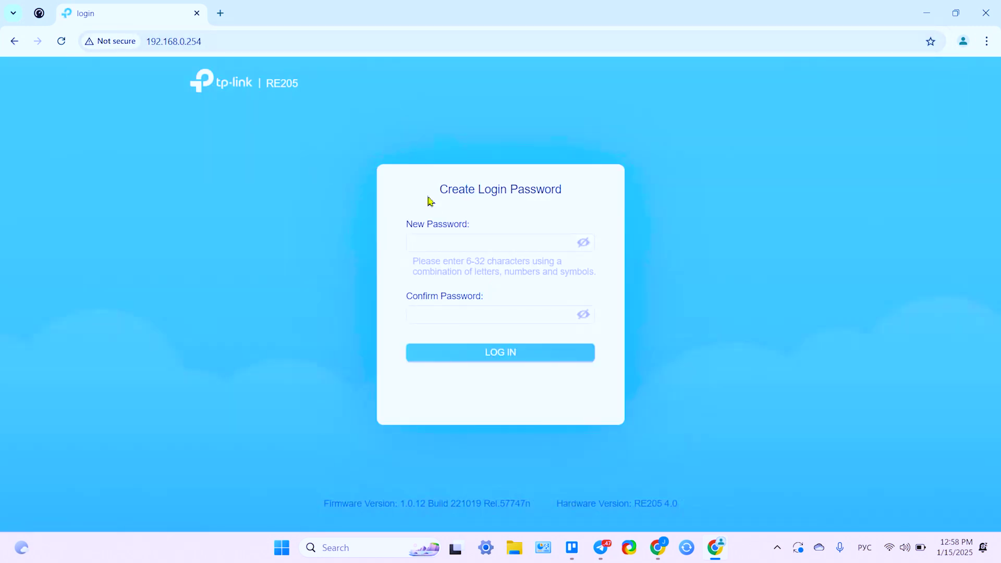
# Step: Create and confirm a new extender login password, then log in with it
pyautogui.click(469, 244)
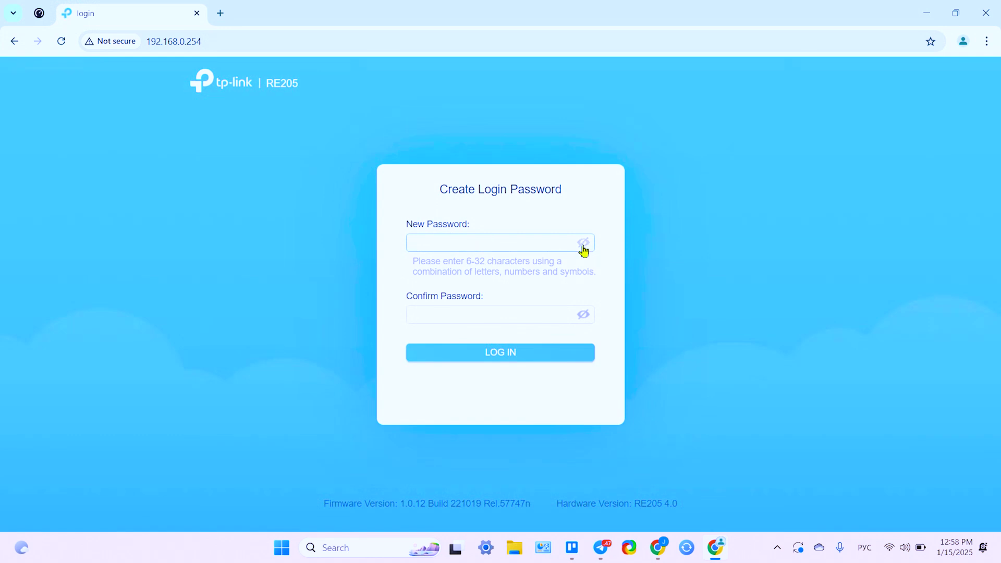
pyautogui.click(583, 243)
pyautogui.click(446, 250)
pyautogui.write('123йц')
pyautogui.press('BackSpace')
pyautogui.press('BackSpace')
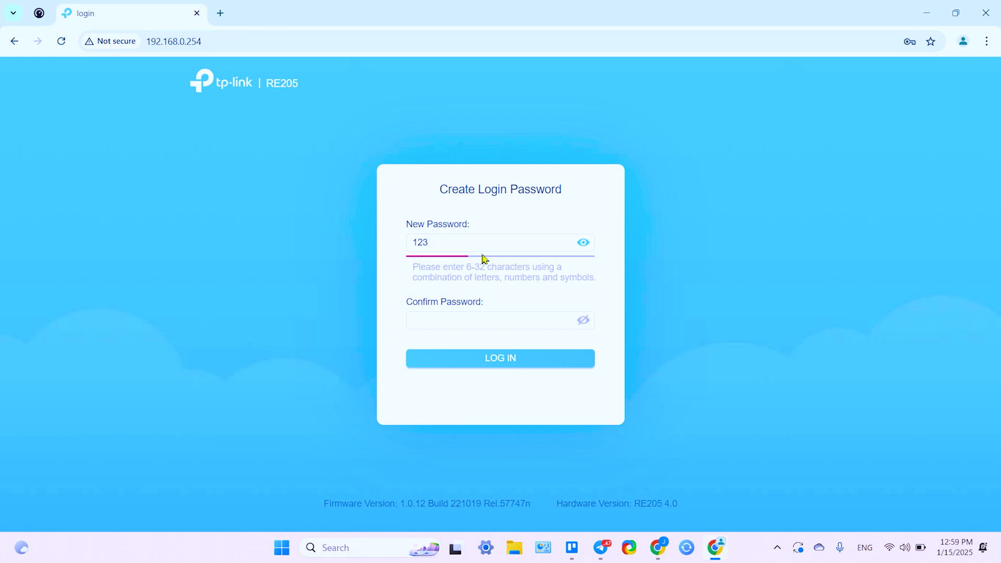
pyautogui.write('qwe')
pyautogui.click(454, 324)
pyautogui.write('123qwe')
pyautogui.click(495, 359)
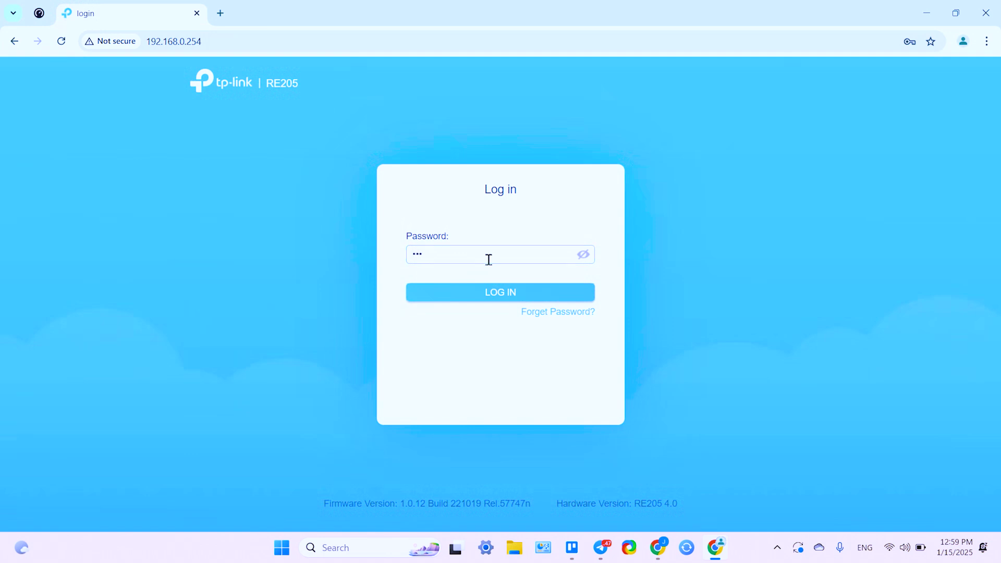
pyautogui.click(502, 299)
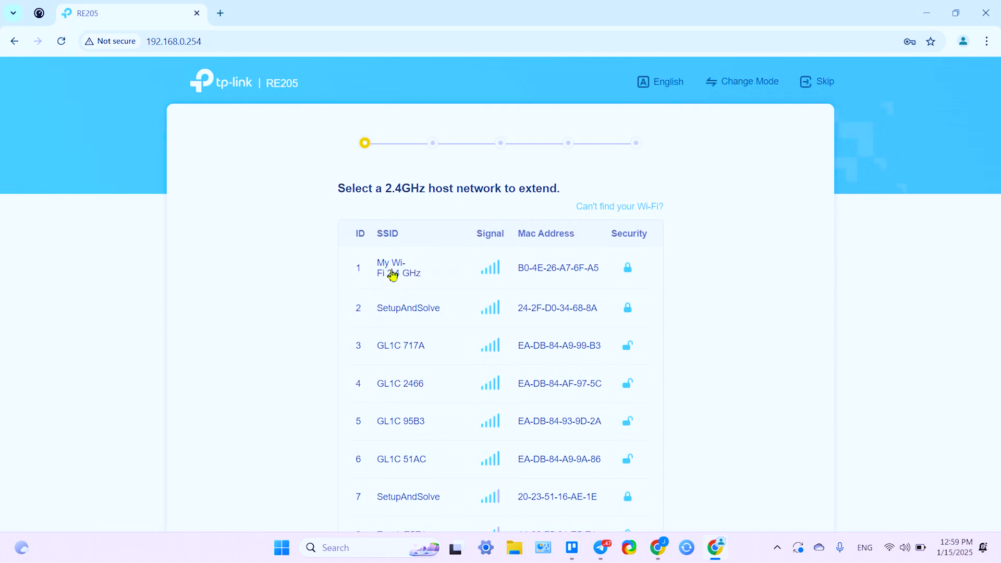
# Step: Pick My Wi-Fi 2.4 GHz as the 2.4GHz host network and enter its password
pyautogui.click(389, 276)
pyautogui.click(489, 294)
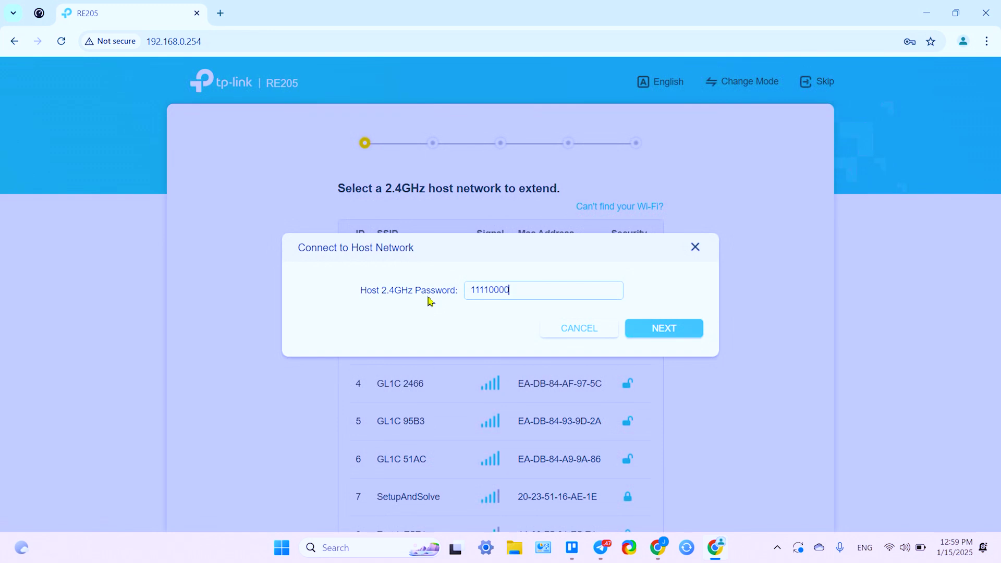
pyautogui.click(671, 330)
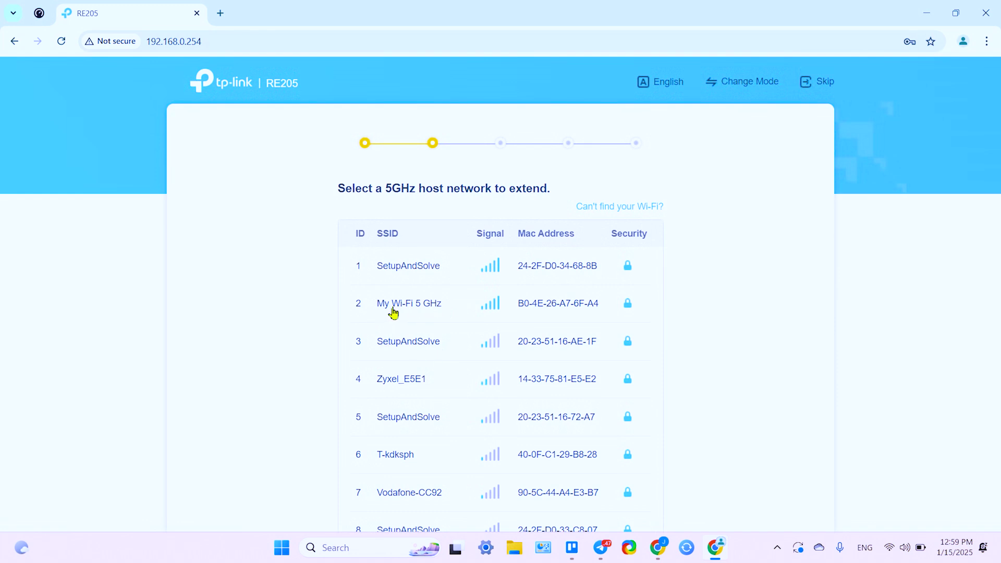
# Step: Pick My Wi-Fi 5 GHz as the 5GHz host, enter its password, and confirm both hosts
pyautogui.click(394, 312)
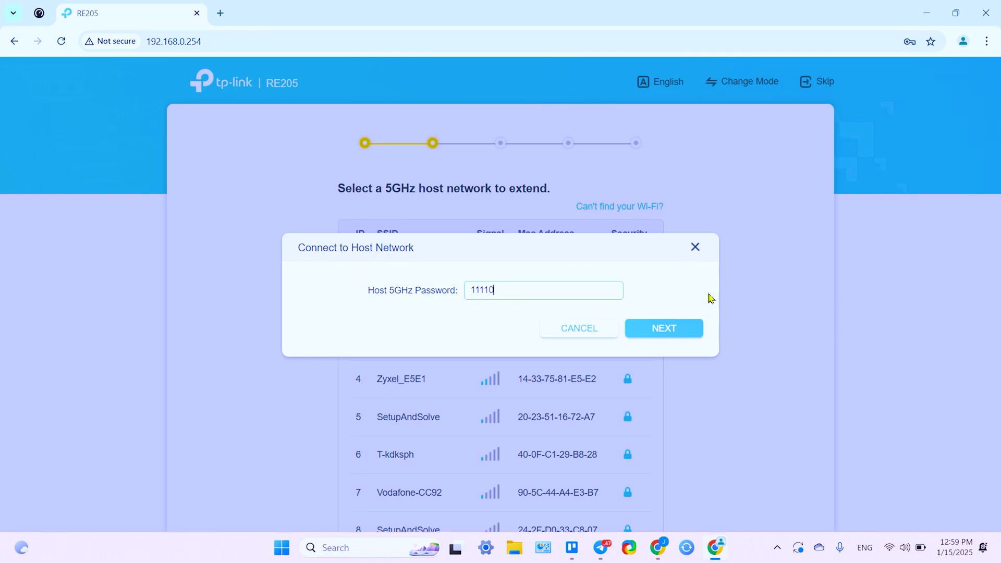
pyautogui.click(680, 328)
pyautogui.tripleClick(680, 328)
pyautogui.rightClick(680, 329)
pyautogui.click(632, 319)
pyautogui.click(632, 319)
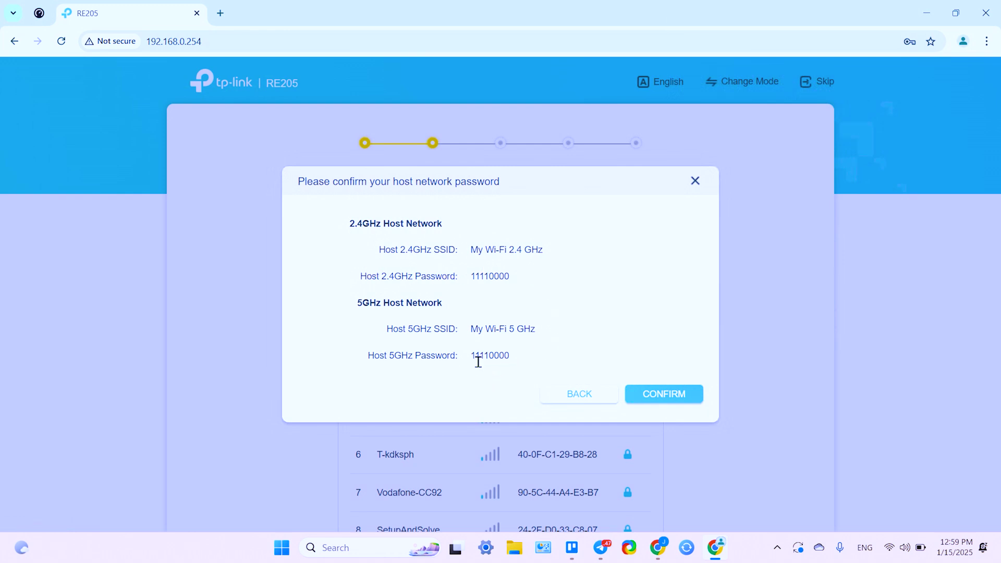
pyautogui.click(664, 398)
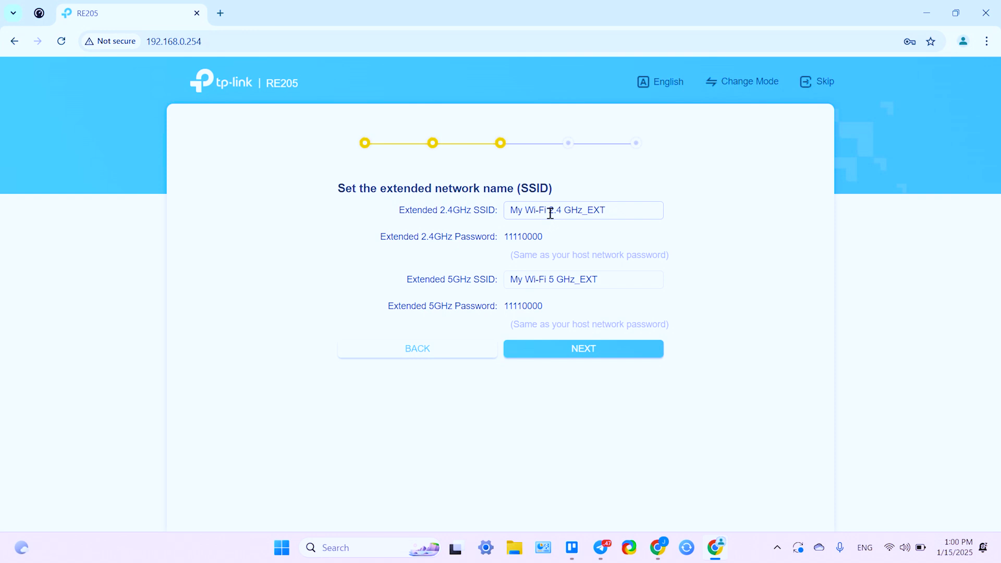
# Step: Keep the default _EXT SSIDs, accept the relocation advice, and tick the extended-network connected box
pyautogui.moveTo(551, 214); pyautogui.dragTo(467, 212)
pyautogui.click(598, 214)
pyautogui.click(594, 359)
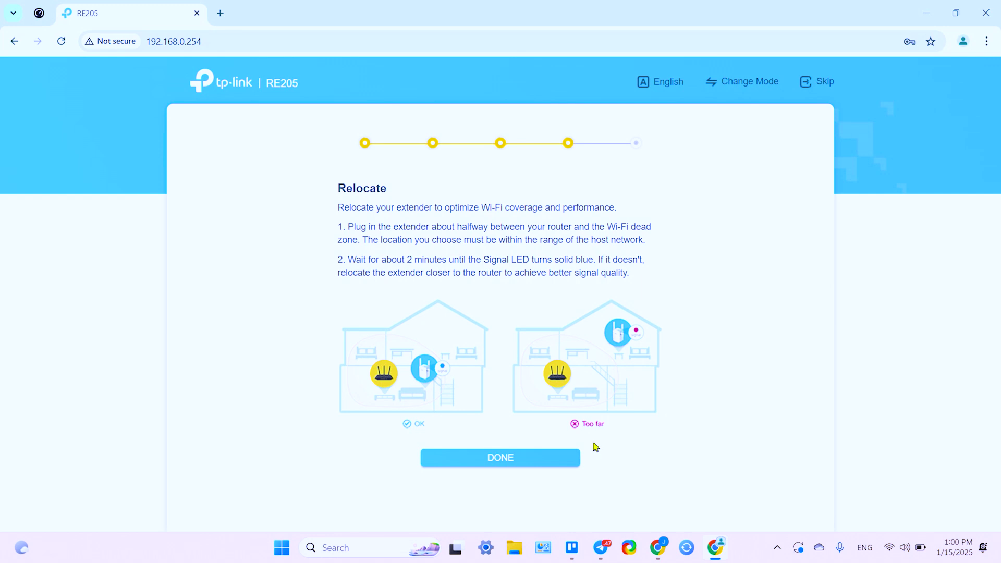
pyautogui.click(504, 461)
pyautogui.click(344, 367)
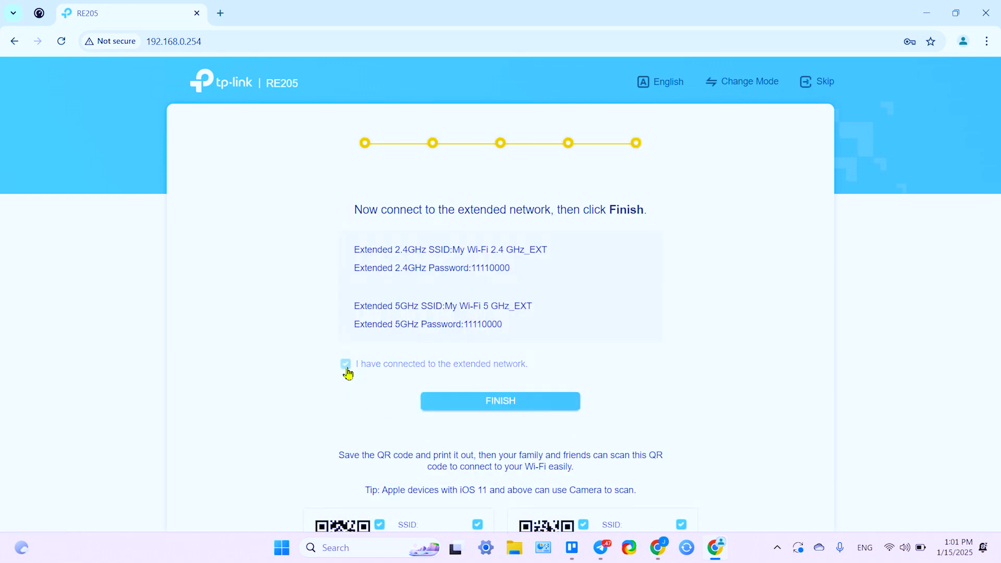
pyautogui.click(890, 546)
# Step: Join the PC to the secured My Wi-Fi 5 GHz_EXT network
pyautogui.click(822, 300)
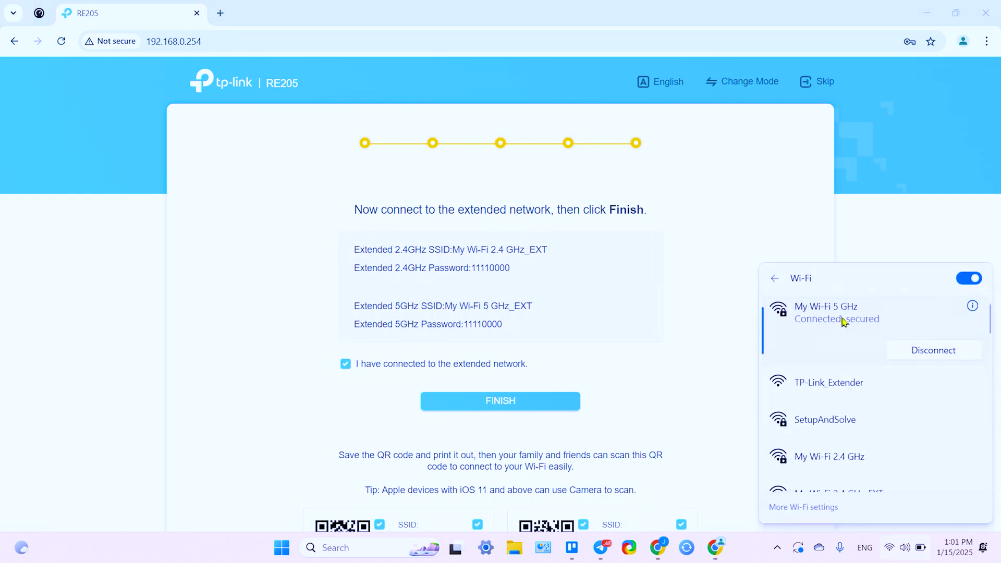
pyautogui.scroll(-2, 839, 383)
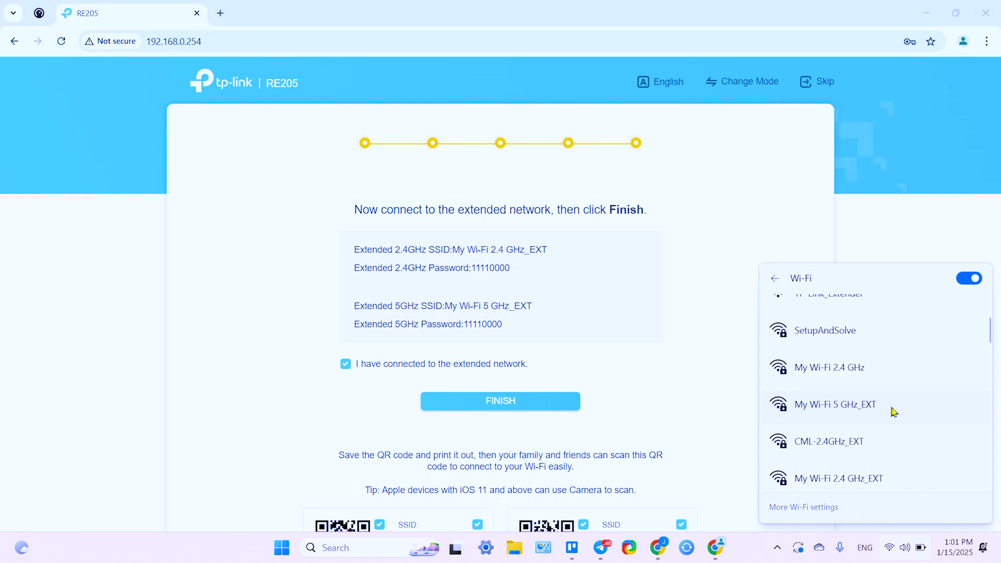
pyautogui.click(858, 416)
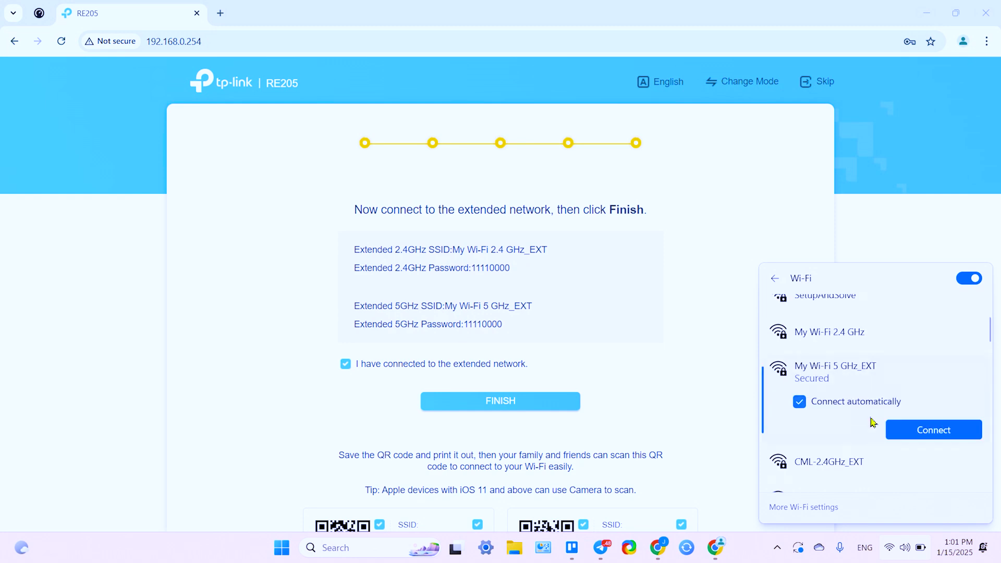
pyautogui.click(907, 428)
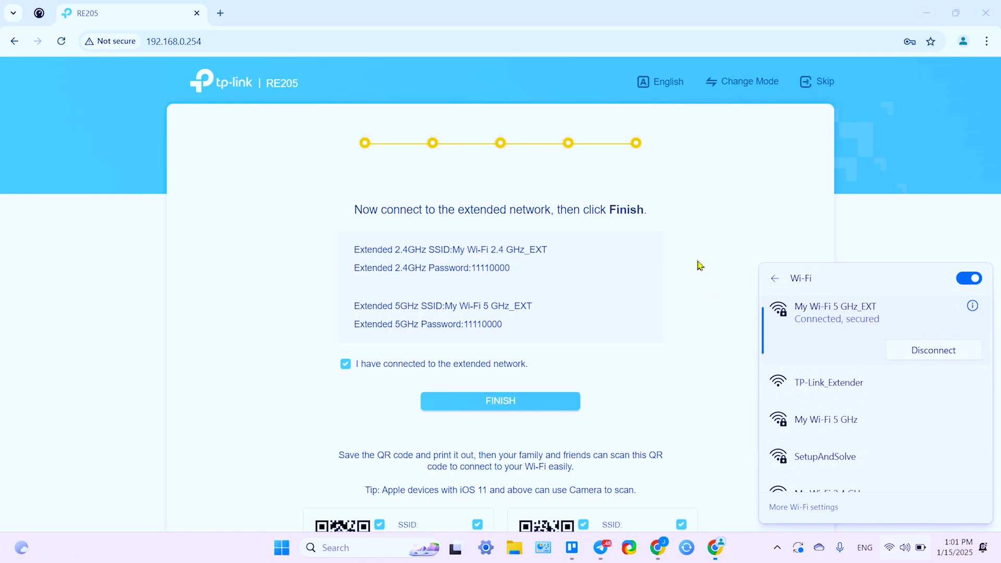
pyautogui.click(700, 266)
# Step: Finish the RE205 extender setup to reach the tplinkrepeater.net login page
pyautogui.doubleClick(488, 326)
pyautogui.click(490, 325)
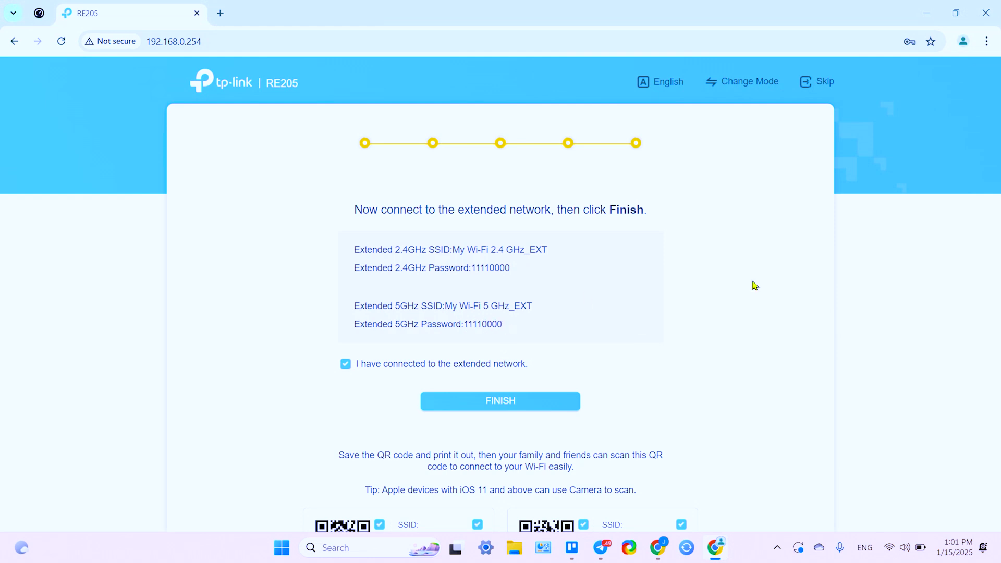
pyautogui.click(525, 402)
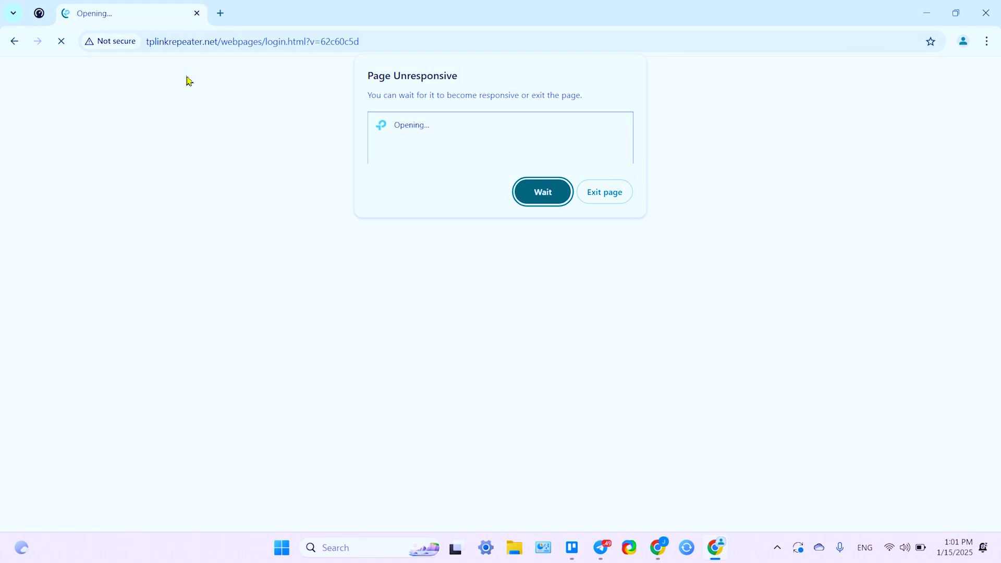
# Step: Try trimming the stalled login URL to tplinkrepeater.net, then briefly open and close a new tab
pyautogui.moveTo(219, 41); pyautogui.dragTo(398, 54)
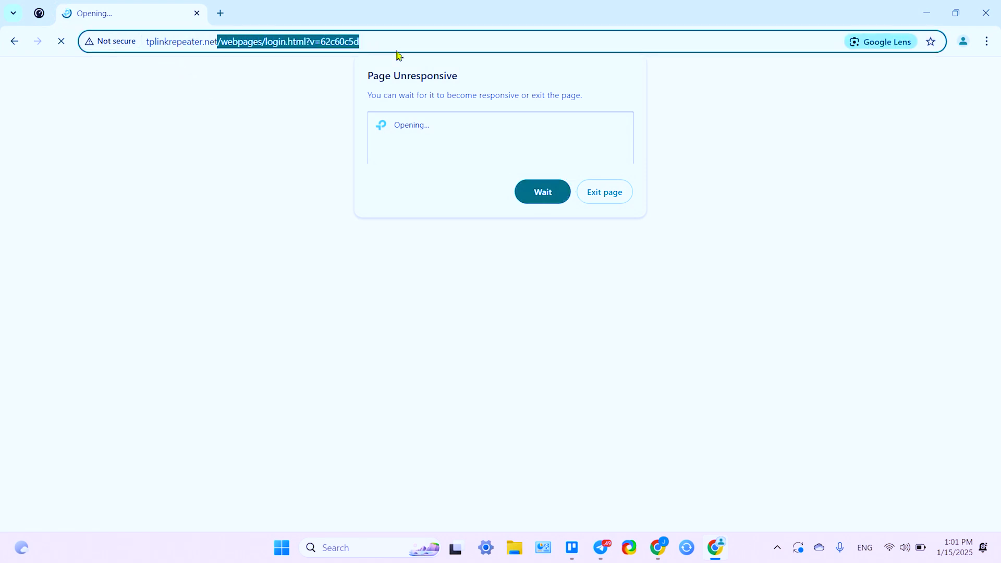
pyautogui.press('BackSpace')
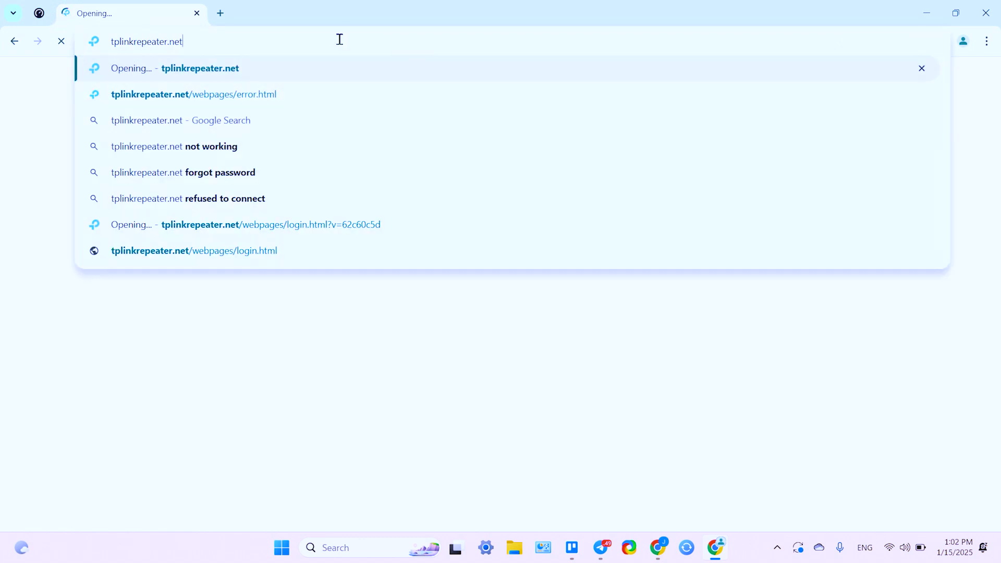
pyautogui.press('Escape')
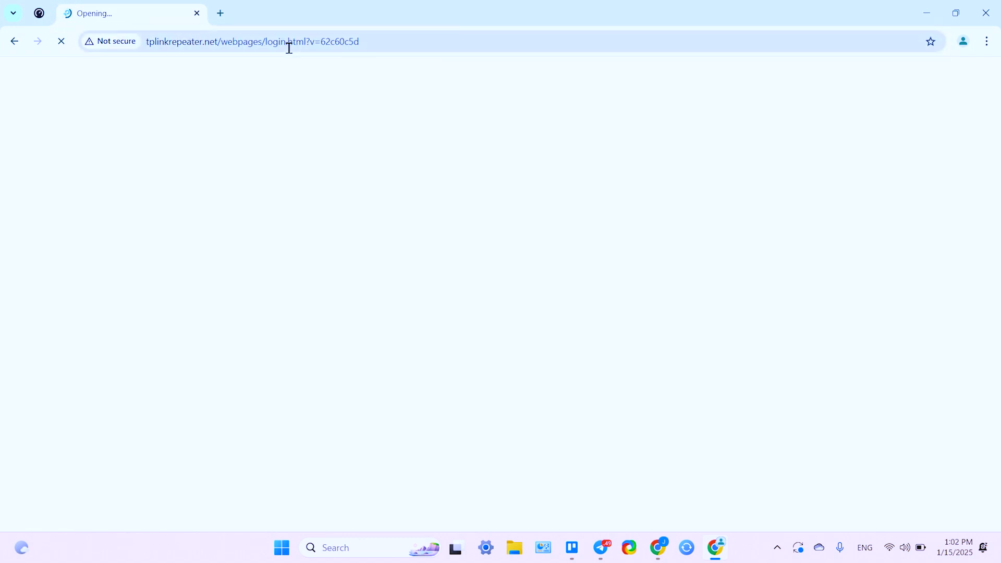
pyautogui.click(221, 13)
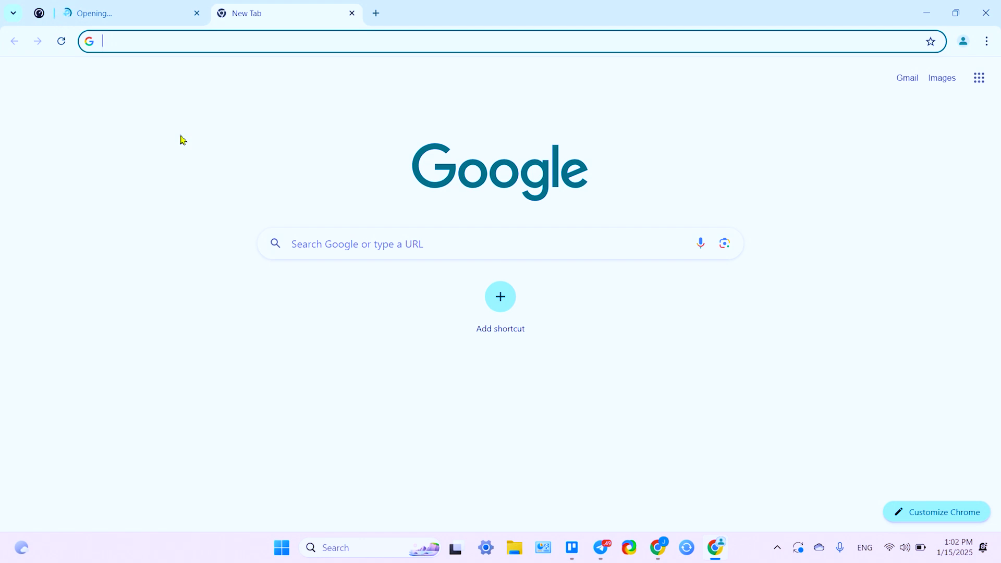
pyautogui.click(352, 14)
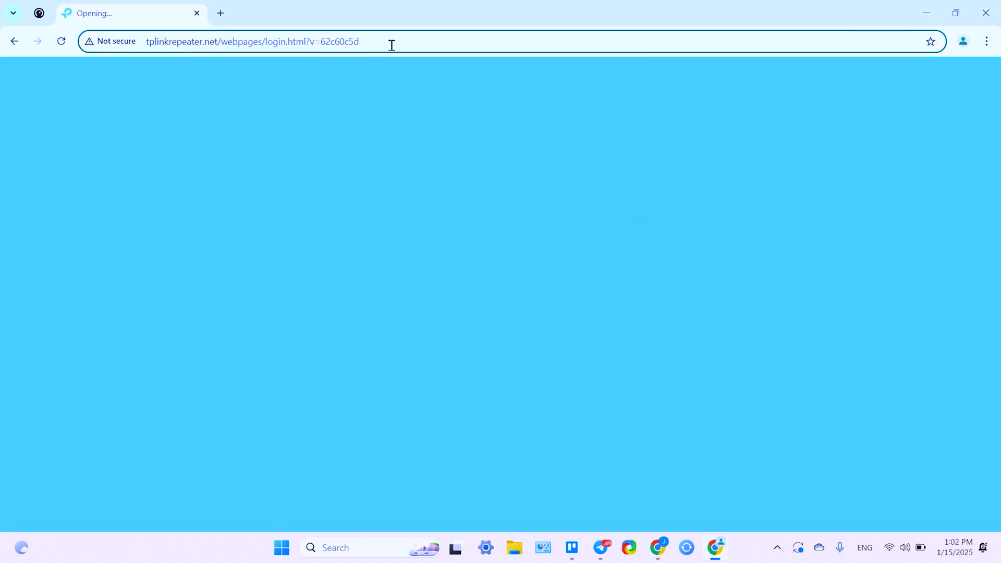
# Step: Reload tplinkrepeater.net without the path and open a new Chrome tab beside it
pyautogui.click(392, 46)
pyautogui.click(392, 45)
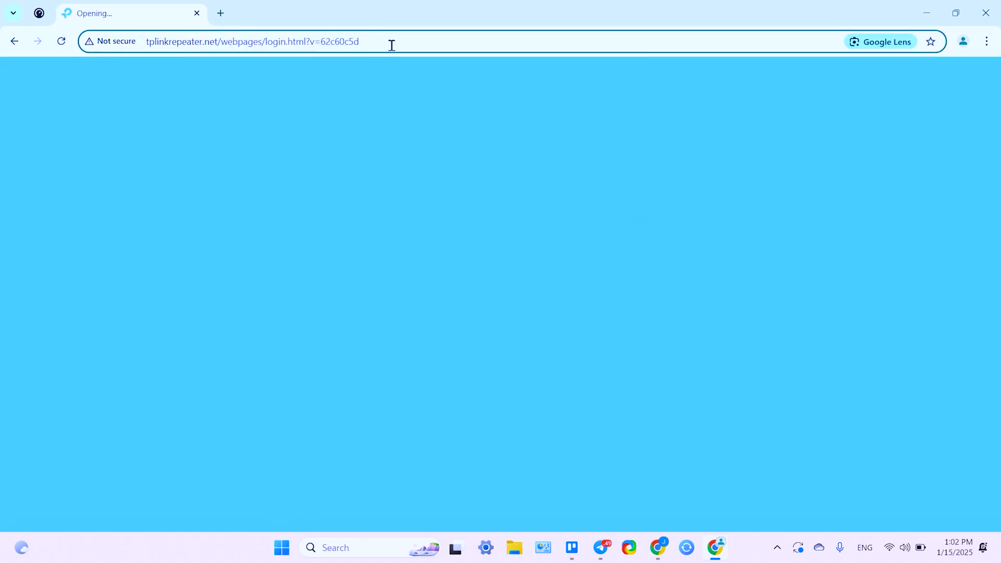
pyautogui.press('BackSpace')
pyautogui.press('BackSpace')
pyautogui.press('BackSpace')
pyautogui.press('BackSpace')
pyautogui.press('BackSpace')
pyautogui.press('BackSpace')
pyautogui.press('BackSpace')
pyautogui.press('BackSpace')
pyautogui.press('BackSpace')
pyautogui.press('BackSpace')
pyautogui.press('BackSpace')
pyautogui.press('BackSpace')
pyautogui.press('BackSpace')
pyautogui.press('BackSpace')
pyautogui.press('BackSpace')
pyautogui.press('BackSpace')
pyautogui.press('BackSpace')
pyautogui.press('BackSpace')
pyautogui.press('BackSpace')
pyautogui.press('BackSpace')
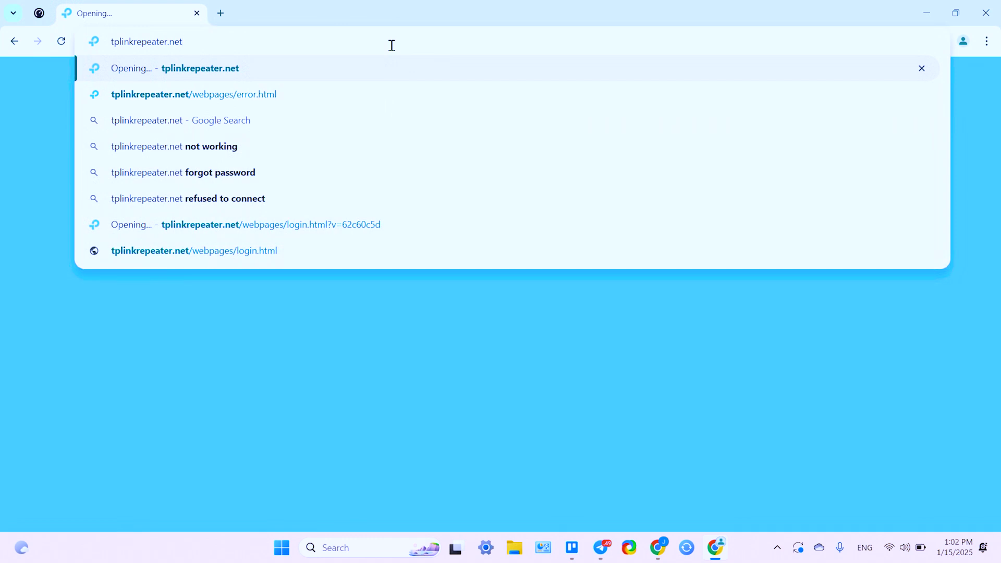
pyautogui.press('Return')
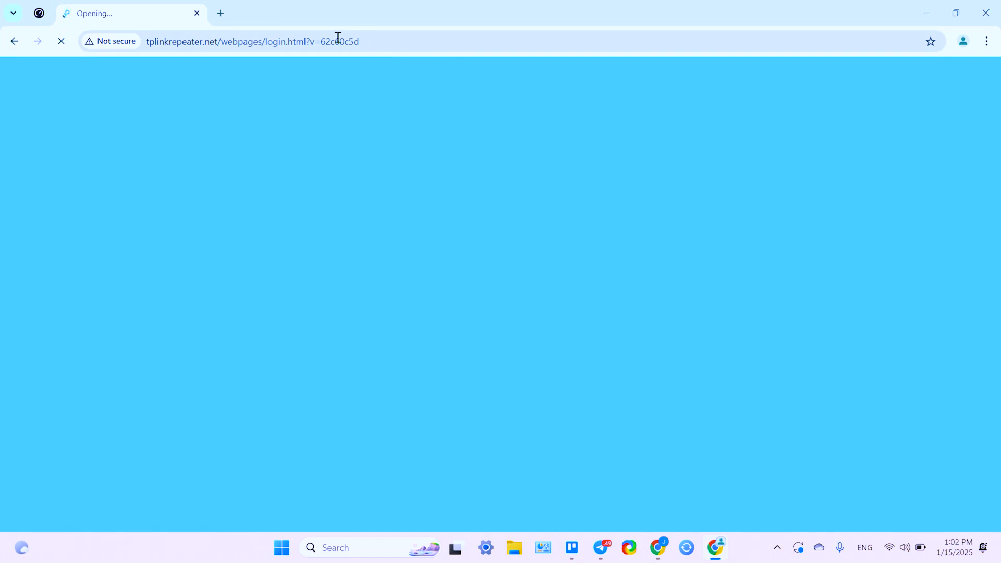
pyautogui.click(221, 14)
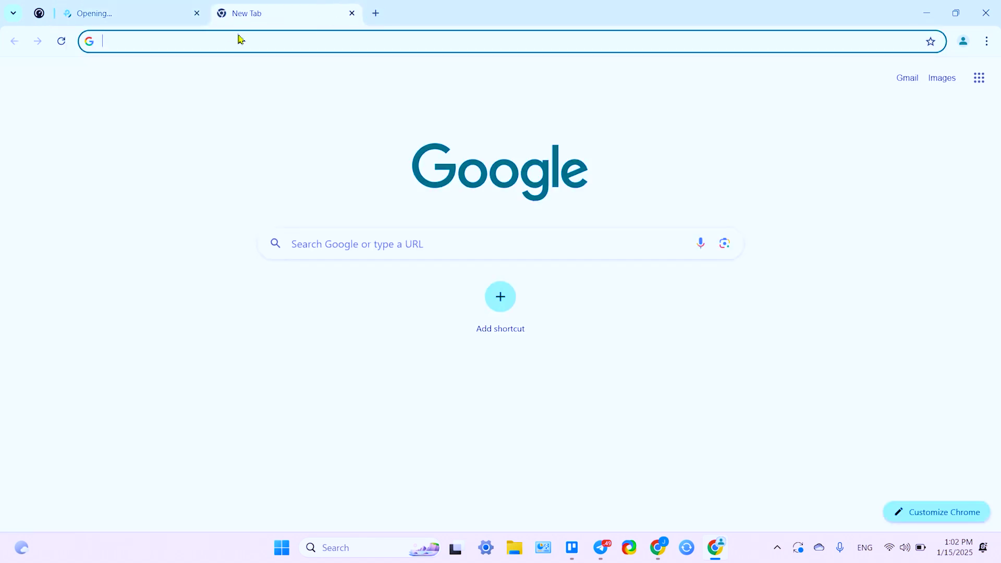
# Step: Go to the Archer C7 router at 192.168.0.1 and log in with its password
pyautogui.write('19')
pyautogui.press('Right')
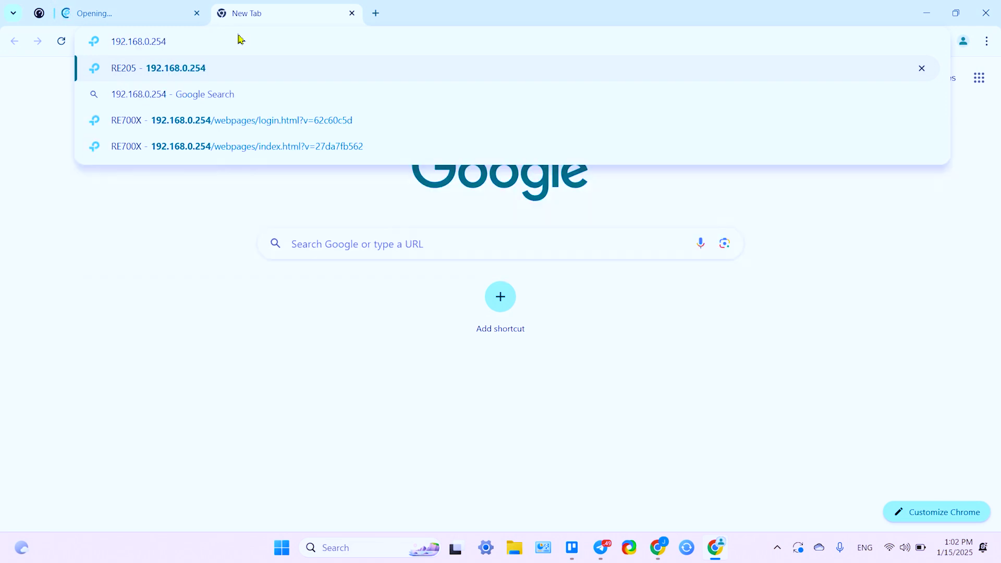
pyautogui.press('BackSpace')
pyautogui.press('BackSpace')
pyautogui.press('BackSpace')
pyautogui.write('1')
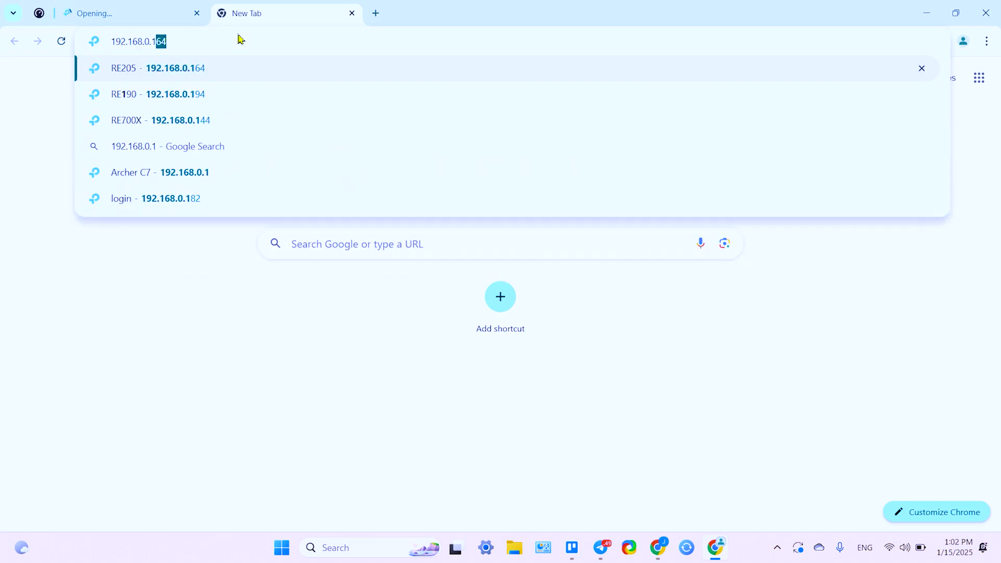
pyautogui.press('Delete')
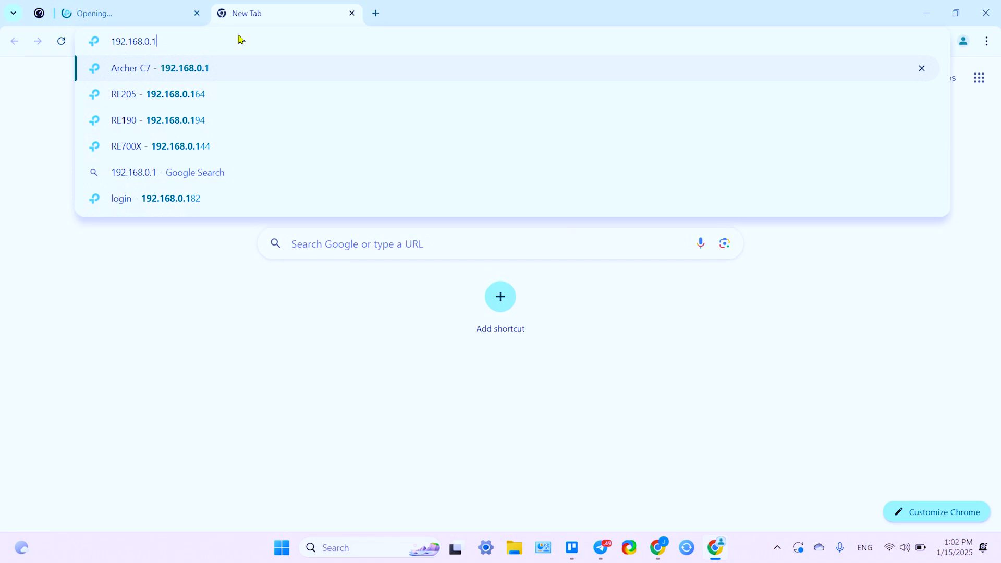
pyautogui.press('Return')
pyautogui.click(540, 265)
pyautogui.write('asd')
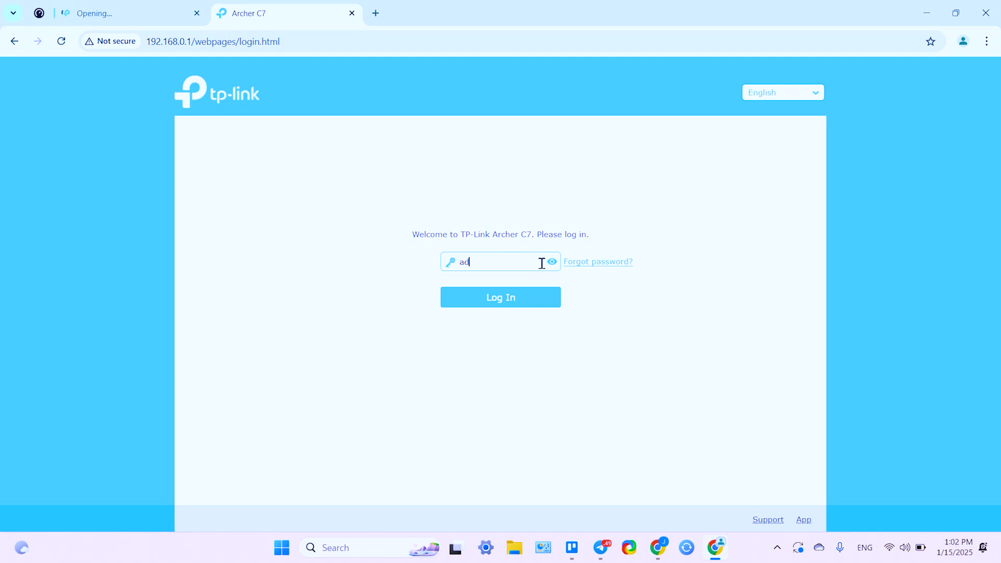
pyautogui.press('Return')
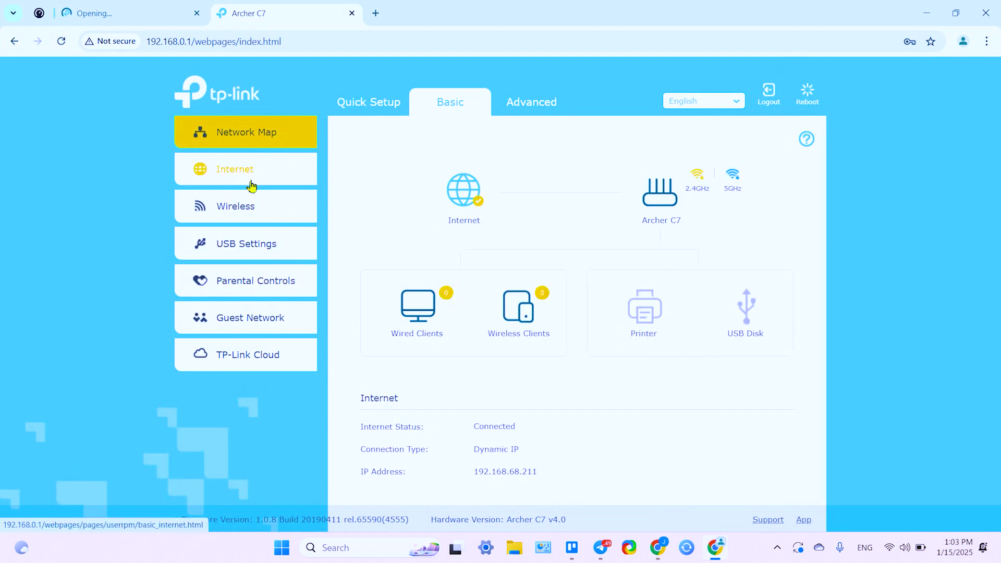
# Step: In Advanced > Network > DHCP Server, find and copy the RE205's address 192.168.0.164
pyautogui.click(496, 110)
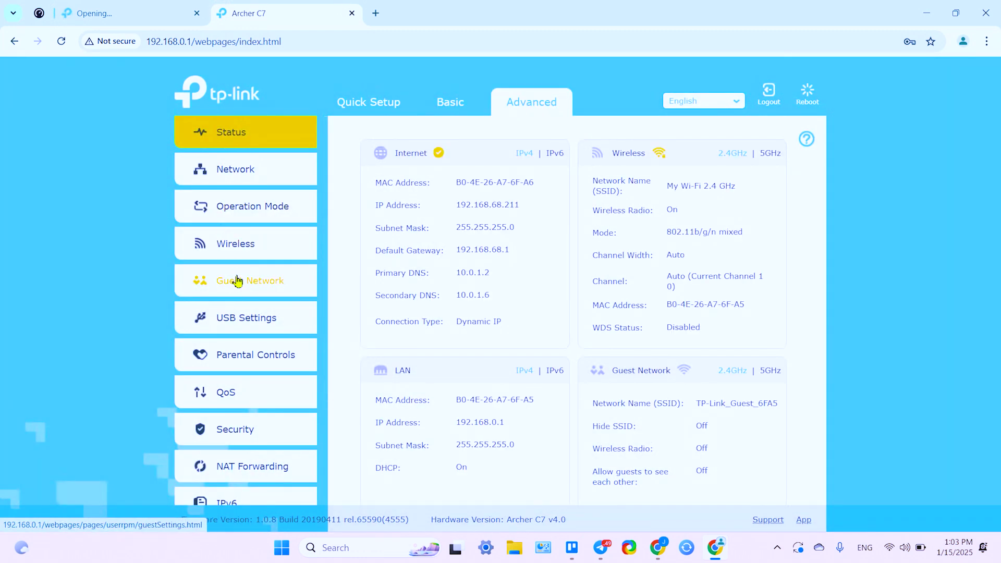
pyautogui.click(253, 177)
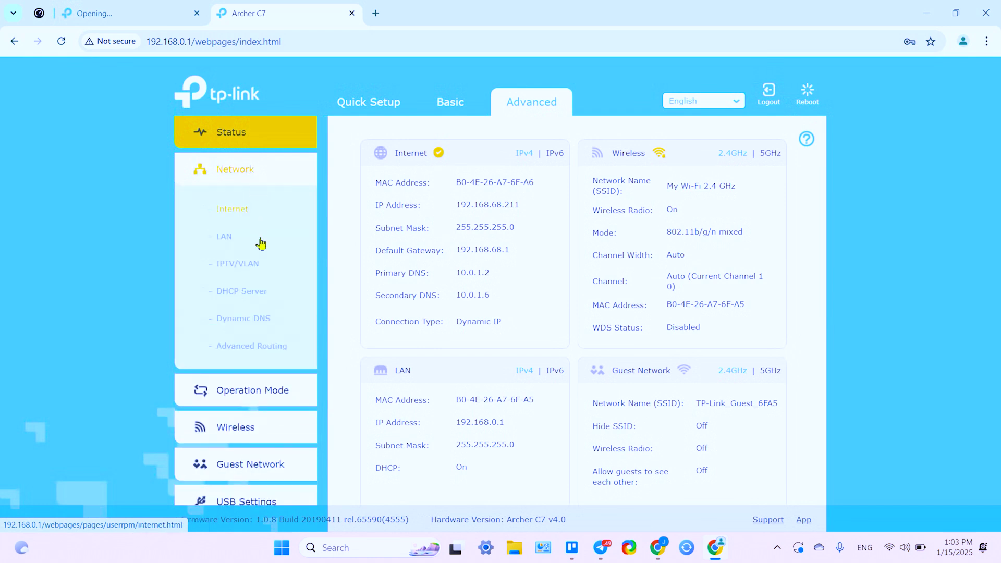
pyautogui.click(238, 297)
pyautogui.scroll(-3, 473, 282)
pyautogui.scroll(-3, 473, 283)
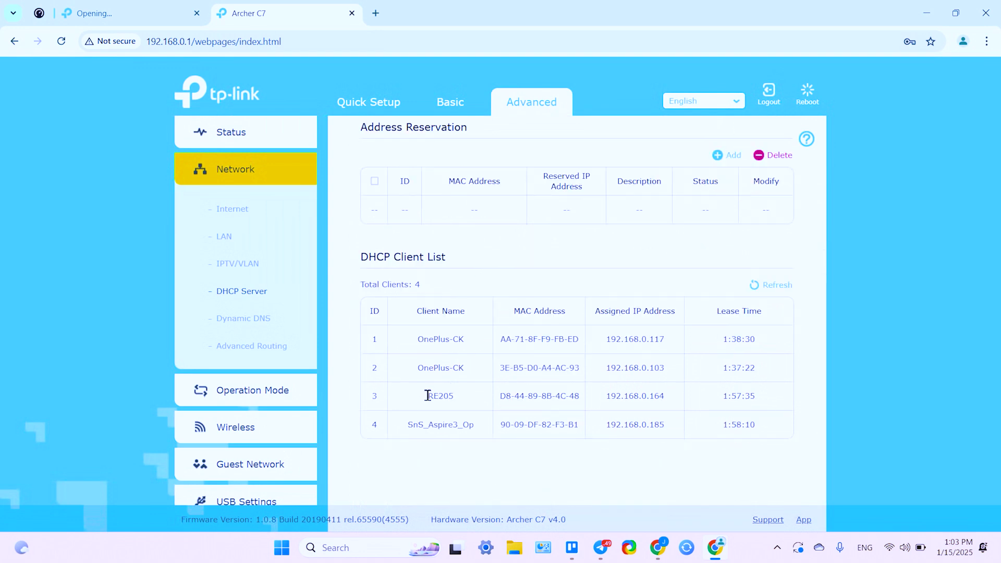
pyautogui.doubleClick(641, 397)
pyautogui.hotkey('ctrl', 'c')
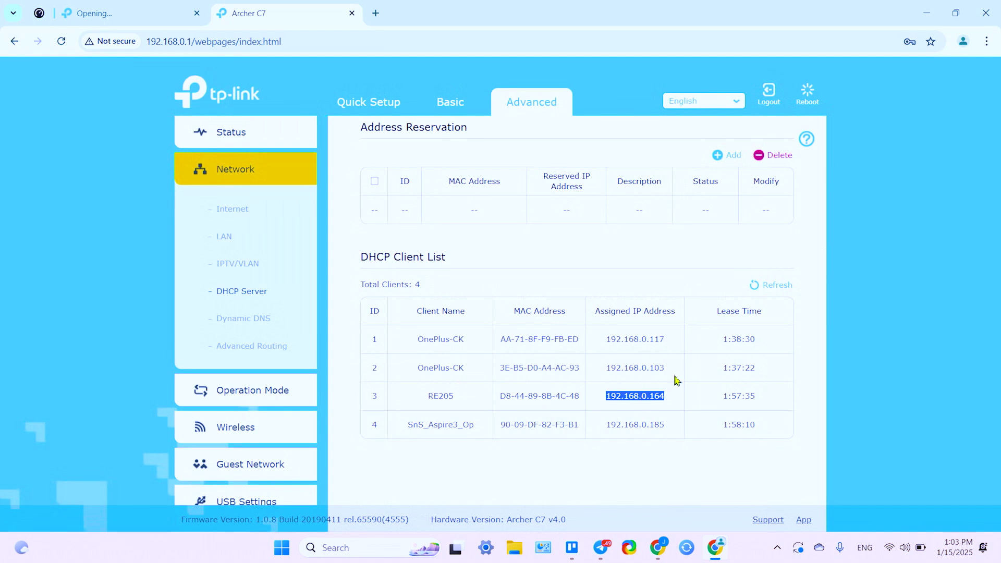
pyautogui.click(375, 13)
# Step: Load the RE205 at 192.168.0.164 and log in with the extender password, shown while typing
pyautogui.hotkey('ctrl', 'v')
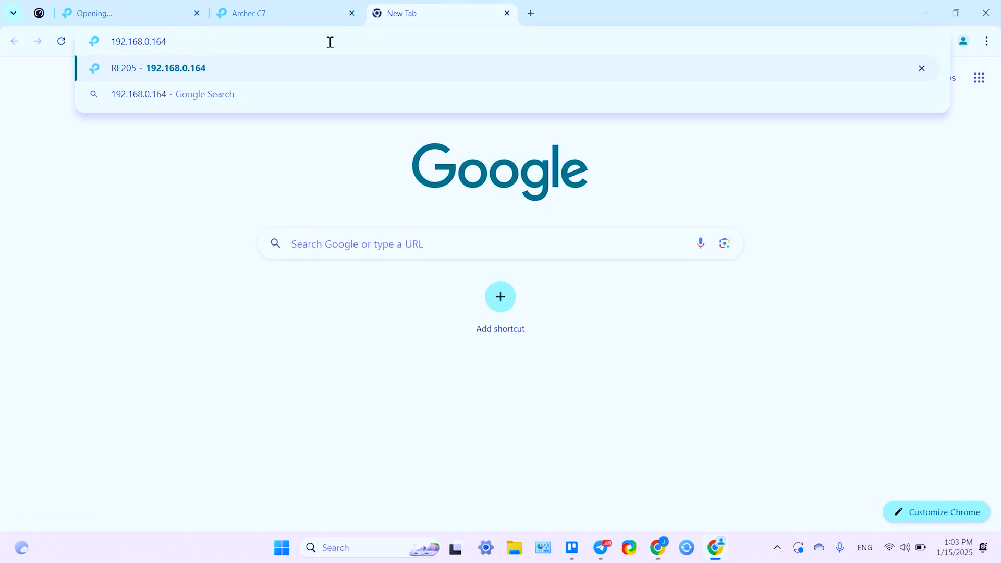
pyautogui.press('Return')
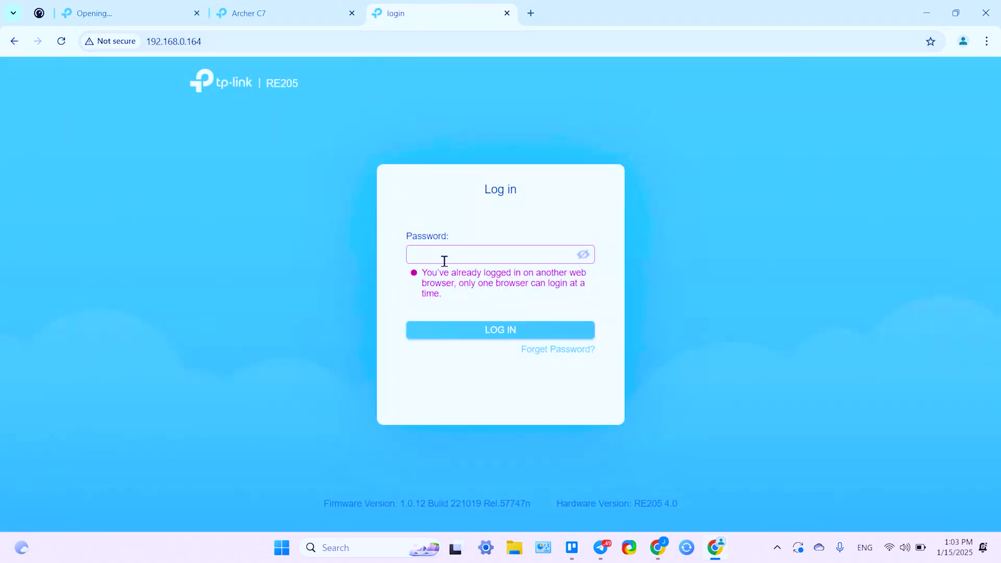
pyautogui.click(444, 260)
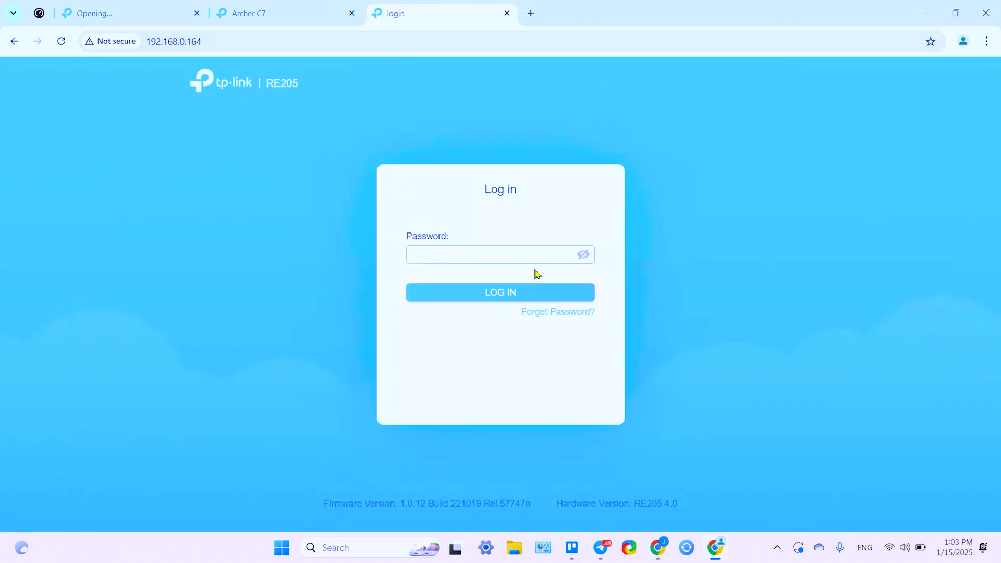
pyautogui.click(581, 255)
pyautogui.click(525, 260)
pyautogui.write('123qwe')
pyautogui.click(496, 292)
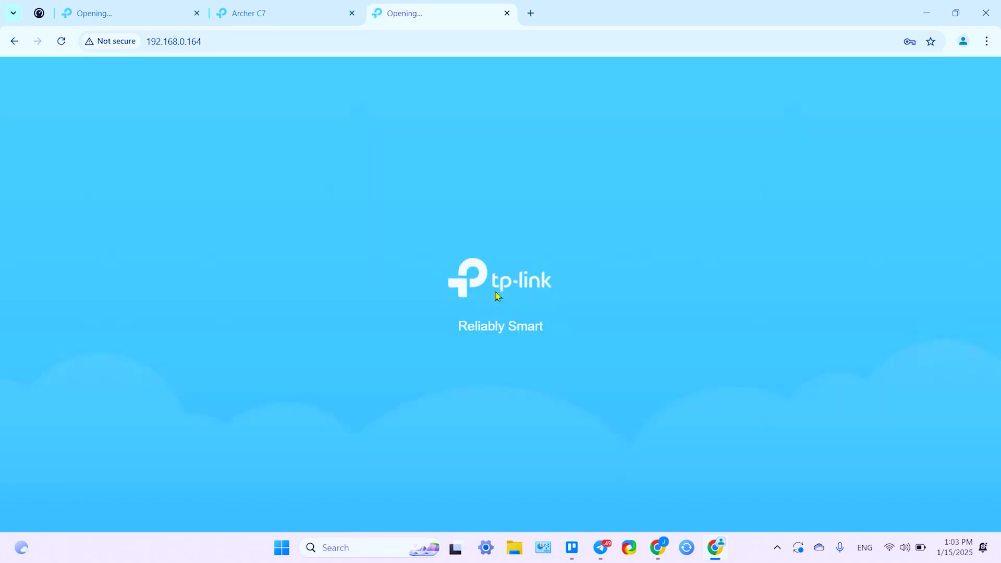
pyautogui.click(481, 260)
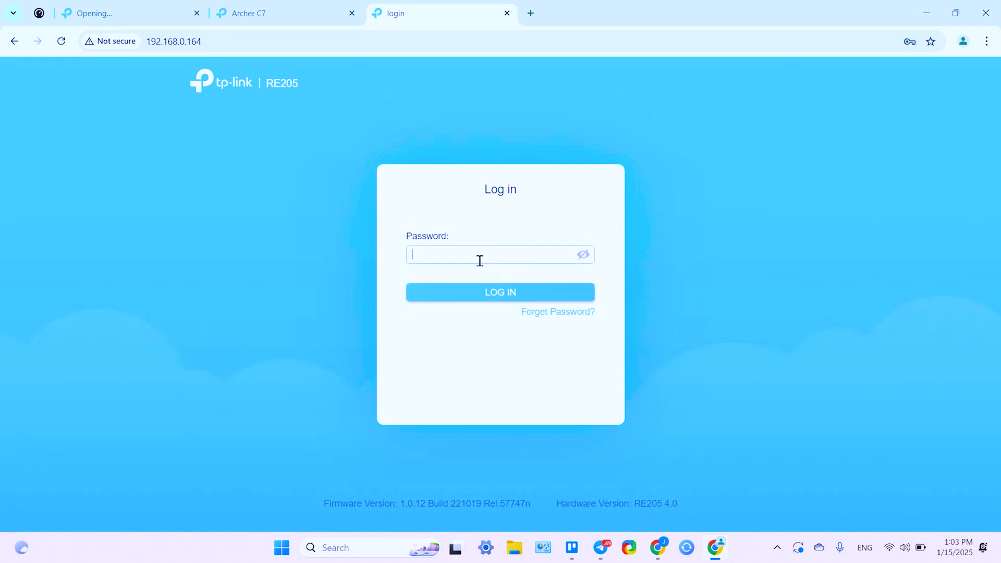
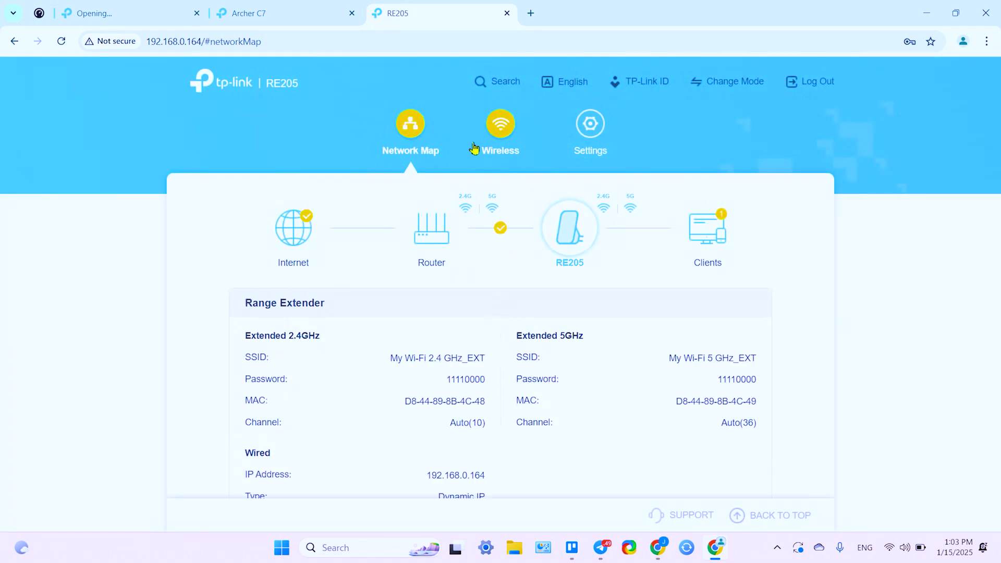
# Step: Go to Settings > System Tools > Backup & Restore in the RE205 interface
pyautogui.click(598, 137)
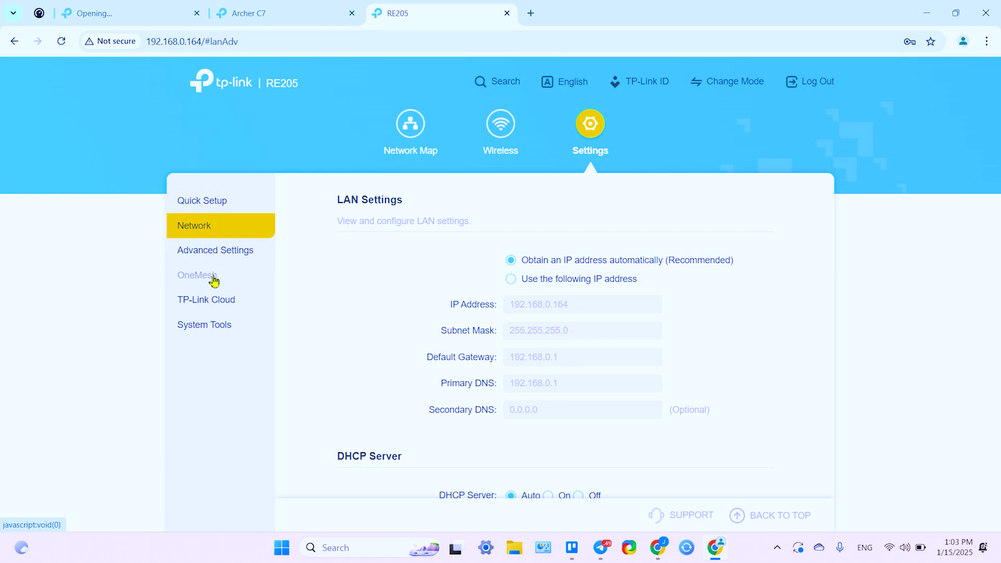
pyautogui.click(209, 330)
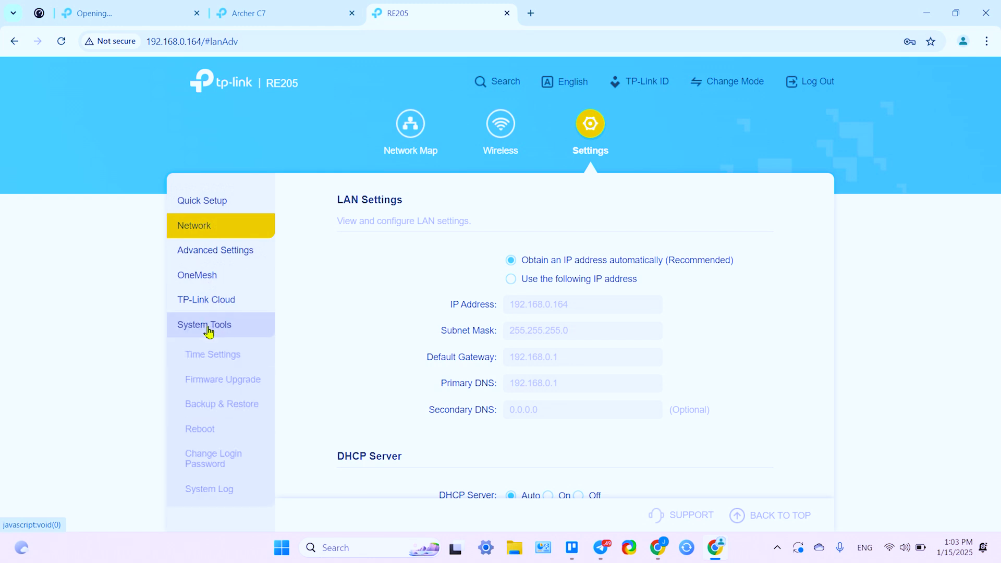
pyautogui.click(202, 407)
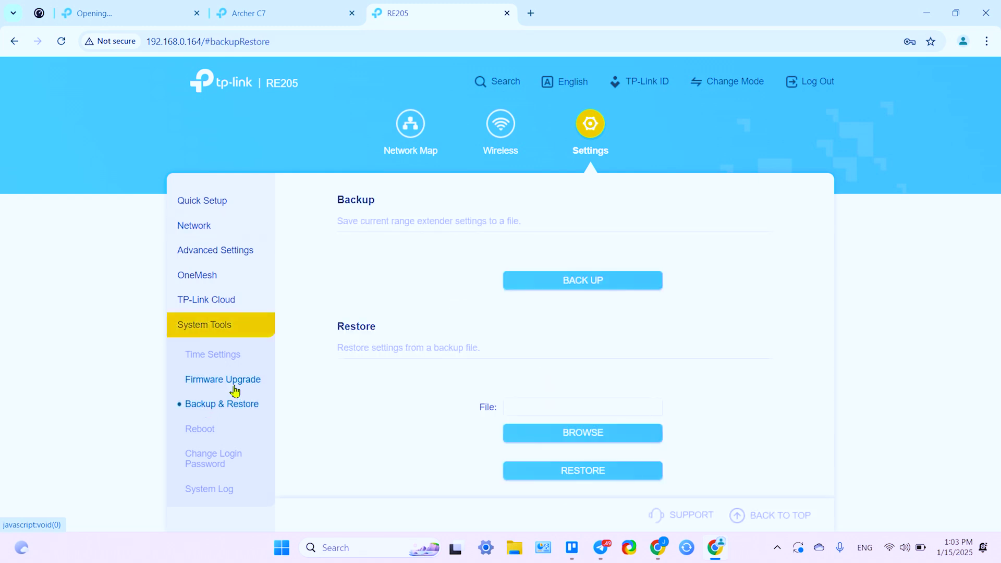
# Step: Back up the RE205 settings to config.bin (4.4 KB), keeping the browser-blocked download
pyautogui.click(594, 286)
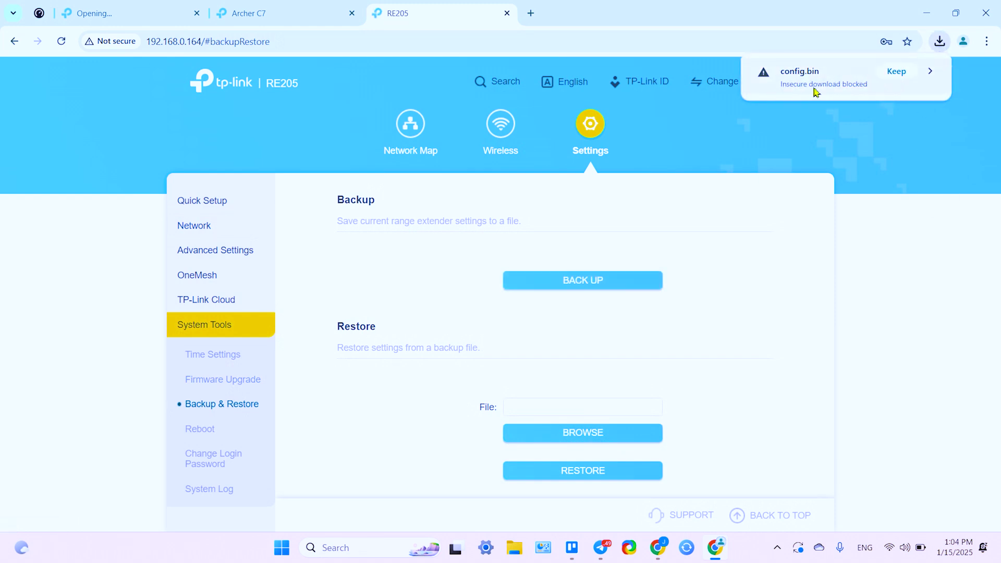
pyautogui.click(898, 72)
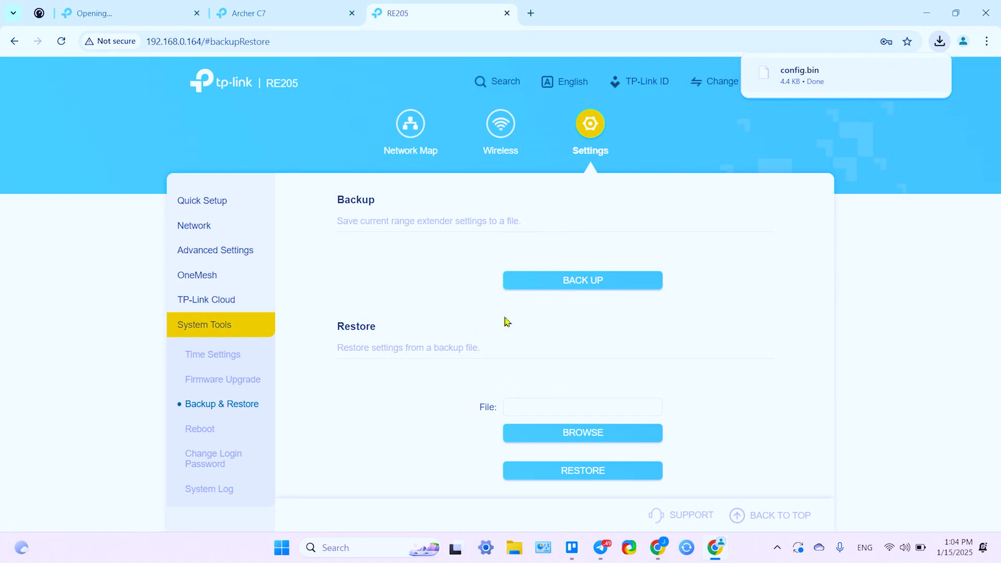
pyautogui.scroll(-1, 507, 321)
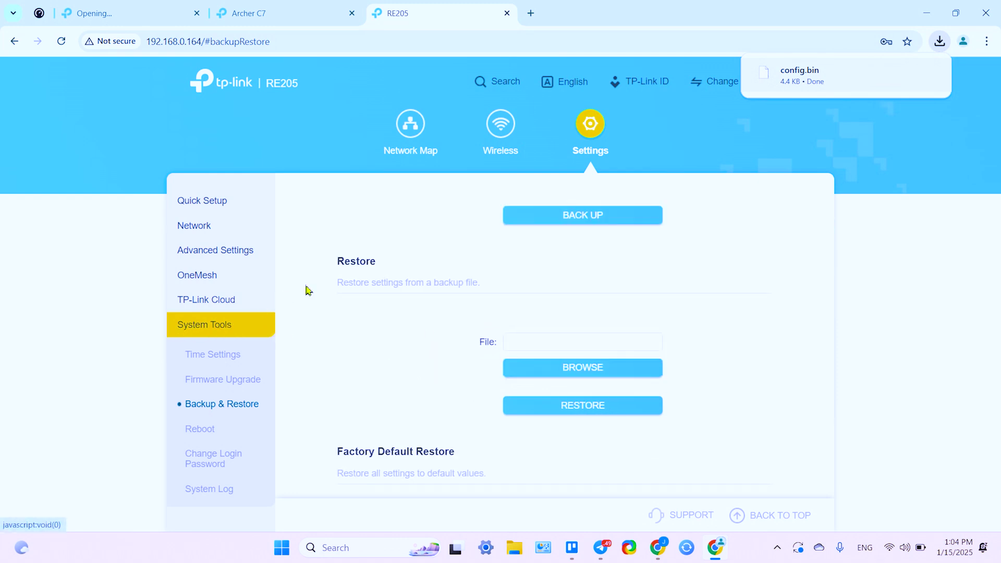
pyautogui.moveTo(338, 261); pyautogui.dragTo(379, 261)
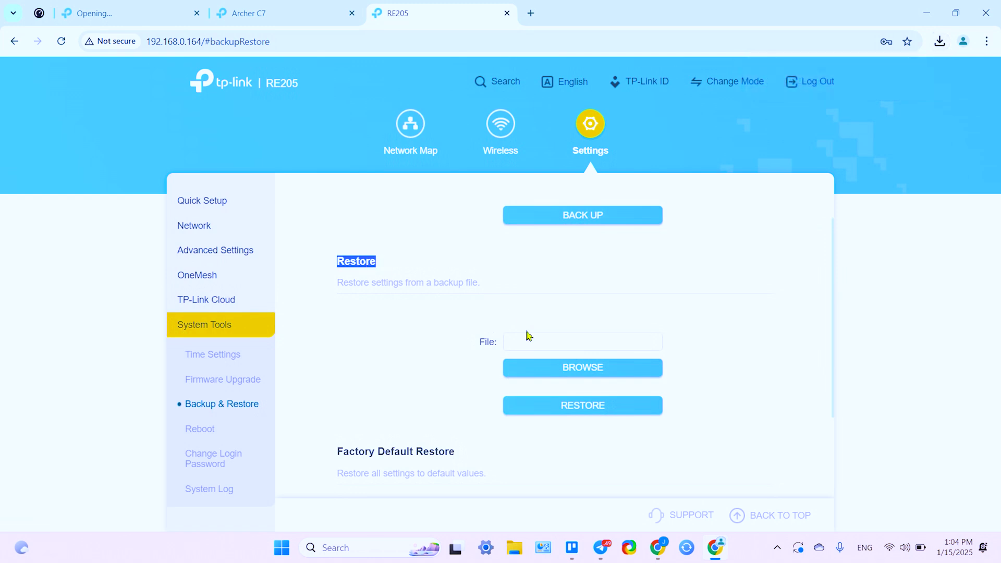
# Step: Choose config.bin from Downloads as the restore file on the Backup & Restore page
pyautogui.click(567, 370)
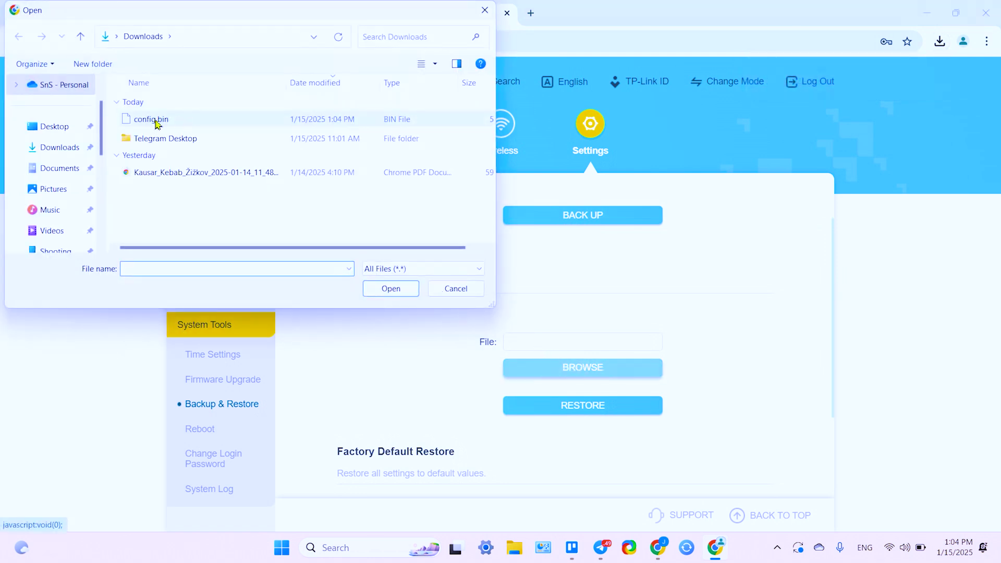
pyautogui.click(151, 120)
pyautogui.click(396, 290)
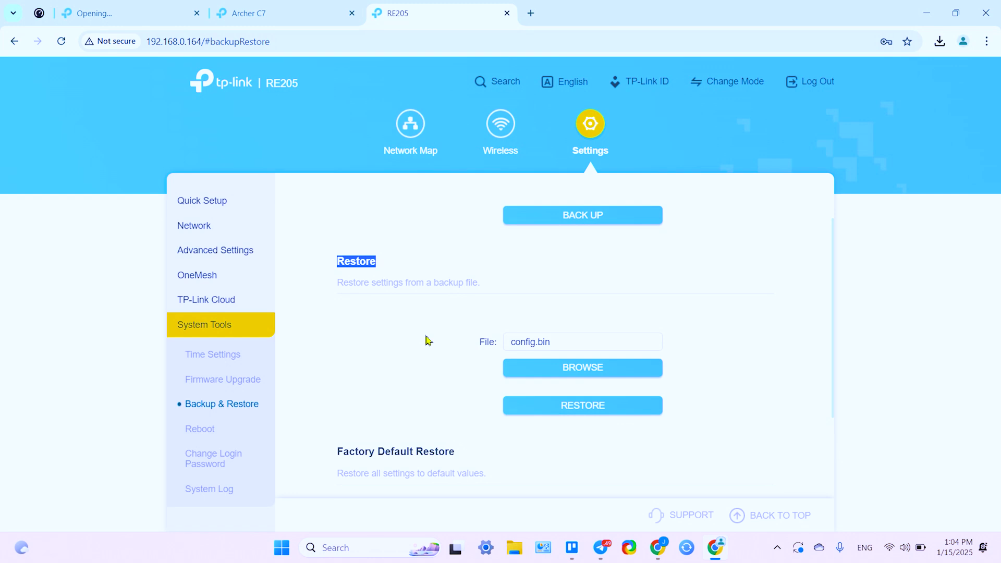
pyautogui.scroll(-1, 508, 306)
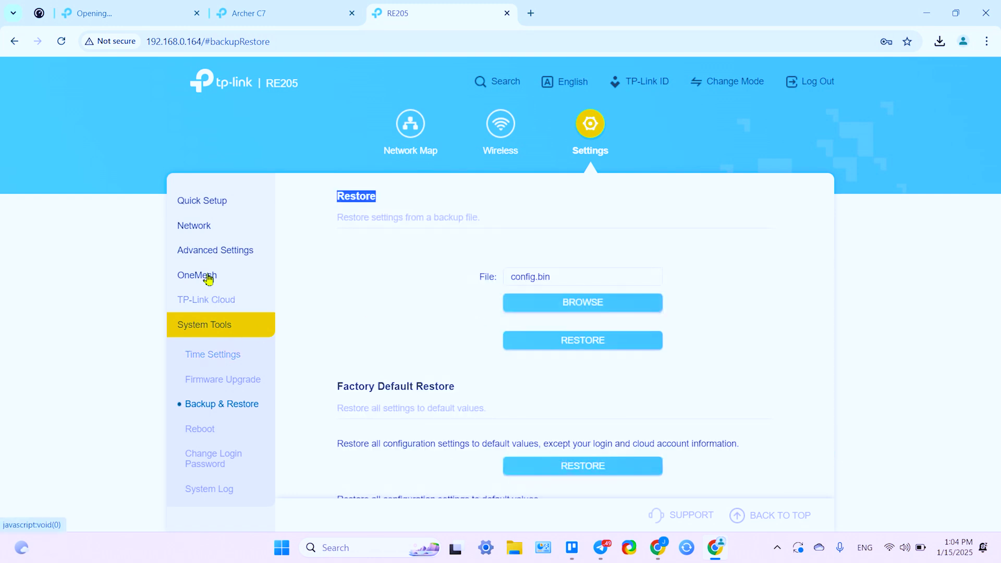
pyautogui.click(203, 276)
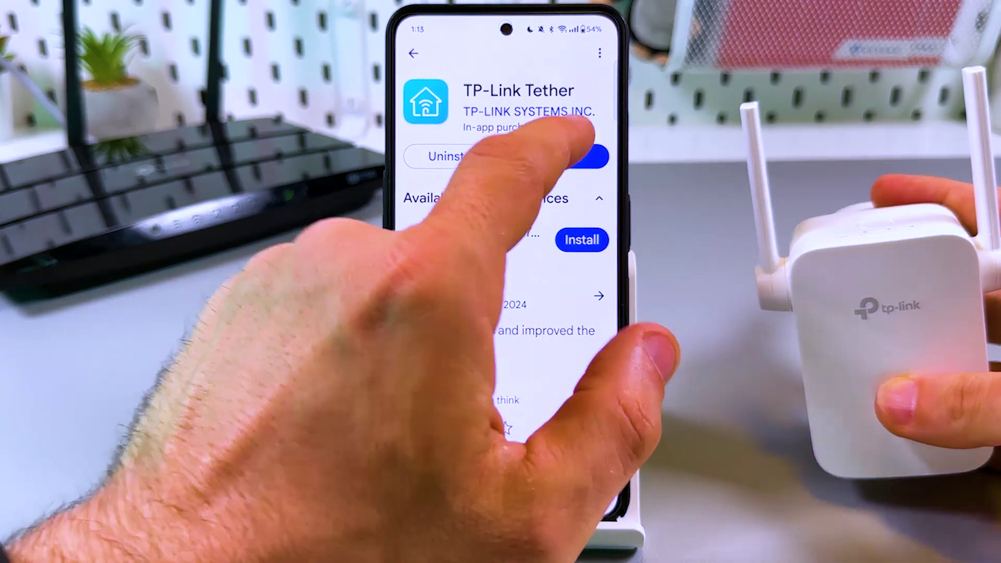
# Step: Launch TP-Link Tether from the Play Store and view My Devices showing the Archer C7
pyautogui.click(573, 156)
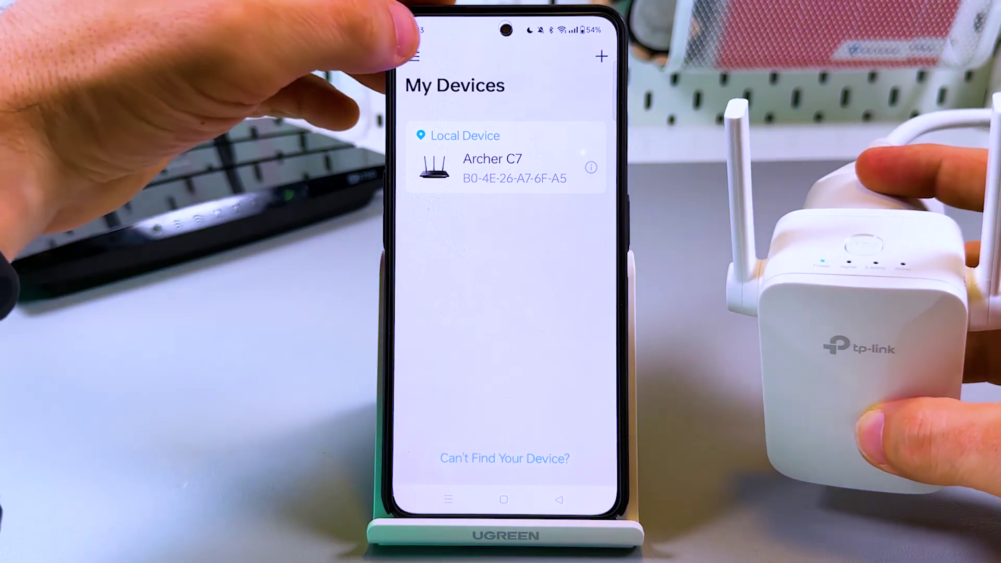
pyautogui.click(415, 56)
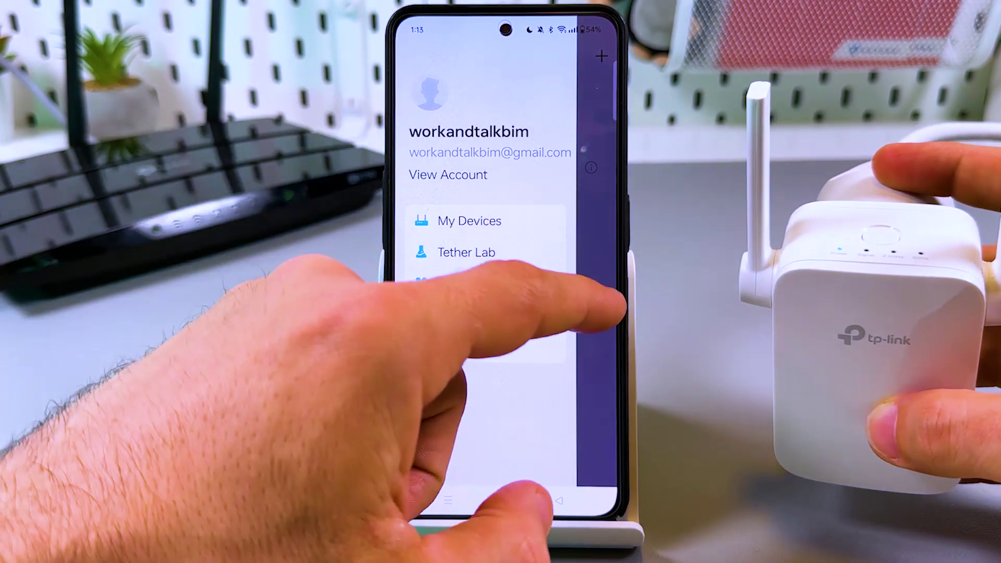
pyautogui.click(616, 309)
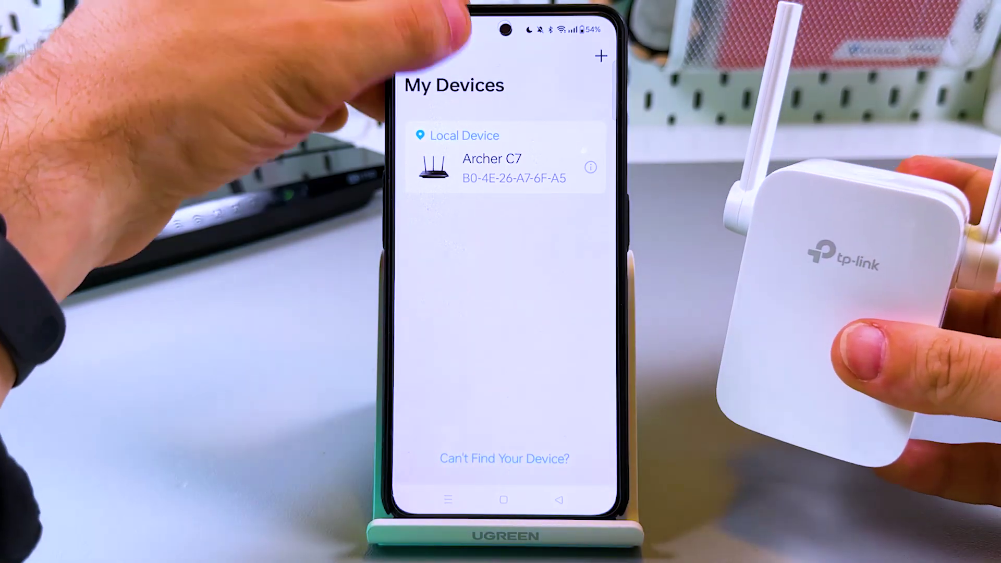
# Step: Join the phone to the TP-Link_Extender Wi-Fi network and return to Tether
pyautogui.moveTo(459, 21); pyautogui.dragTo(447, 391)
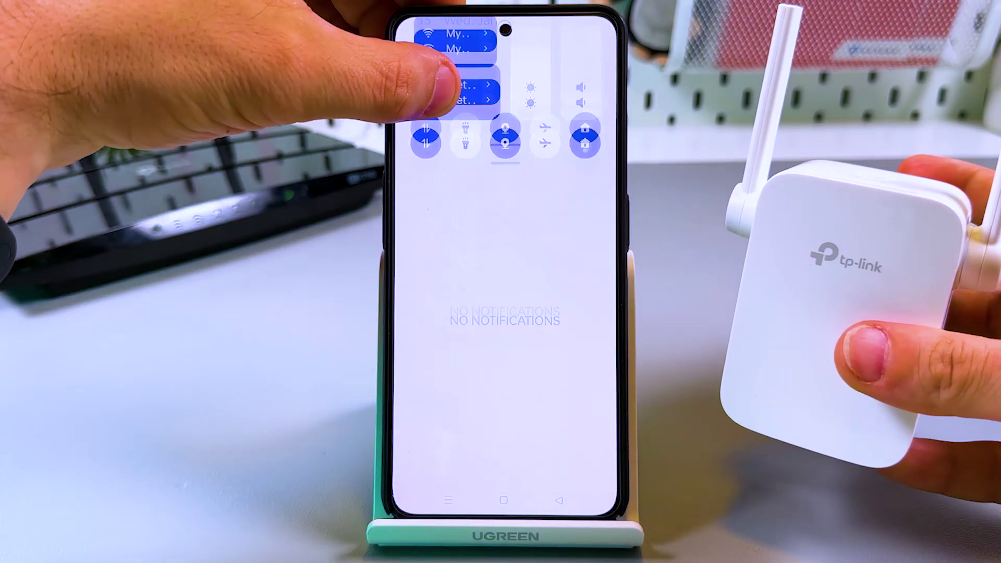
pyautogui.click(459, 47)
pyautogui.moveTo(479, 401); pyautogui.dragTo(426, 266)
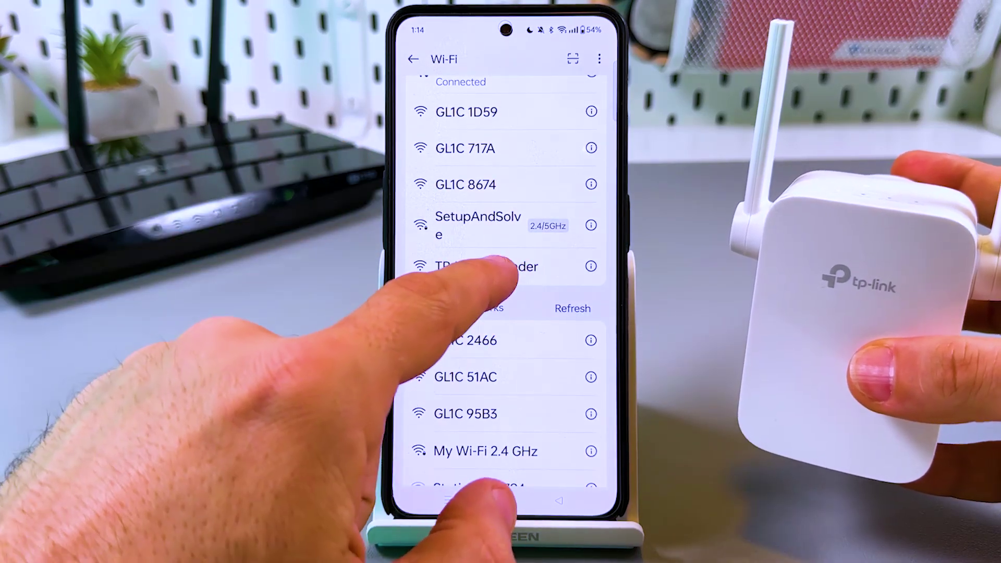
pyautogui.click(501, 266)
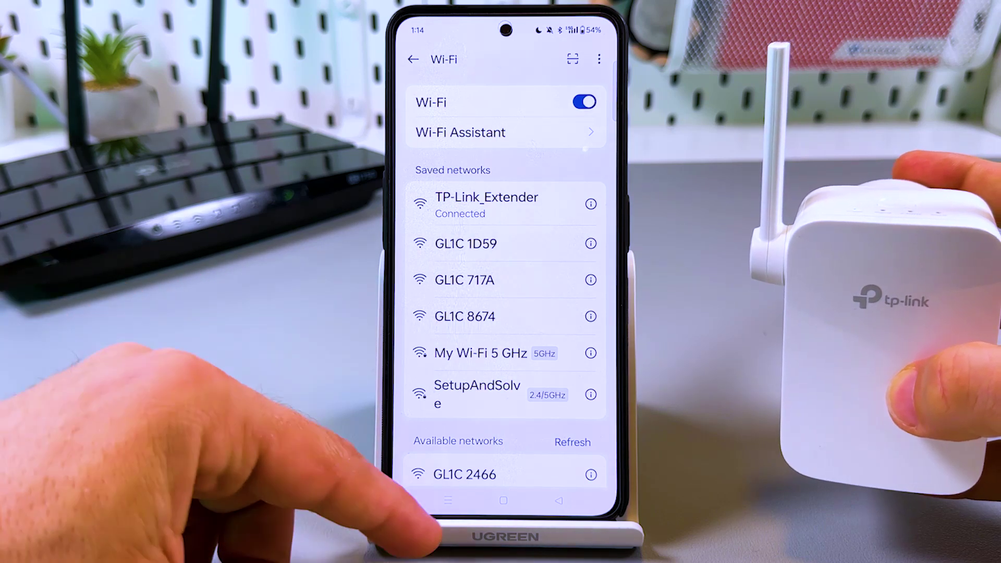
pyautogui.click(449, 501)
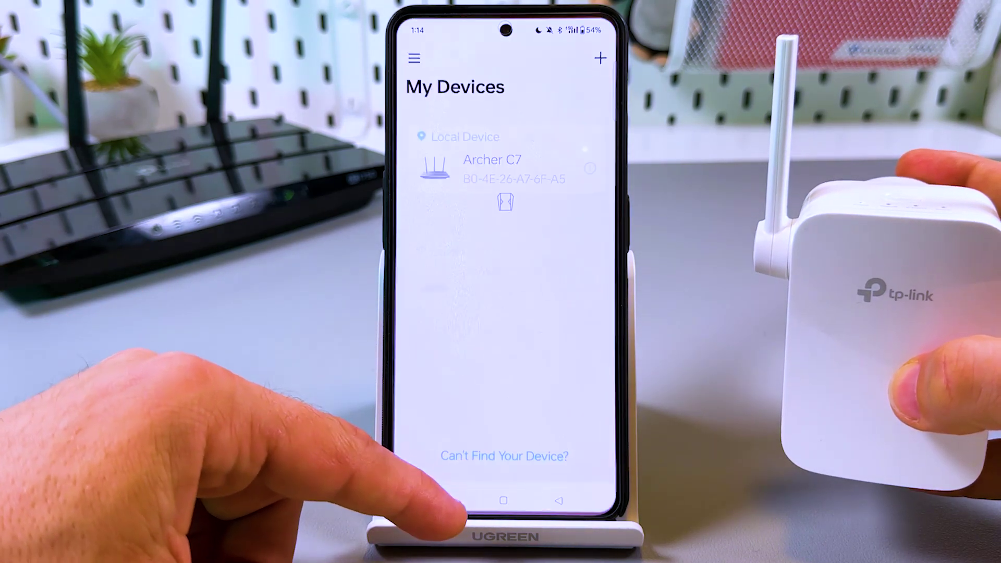